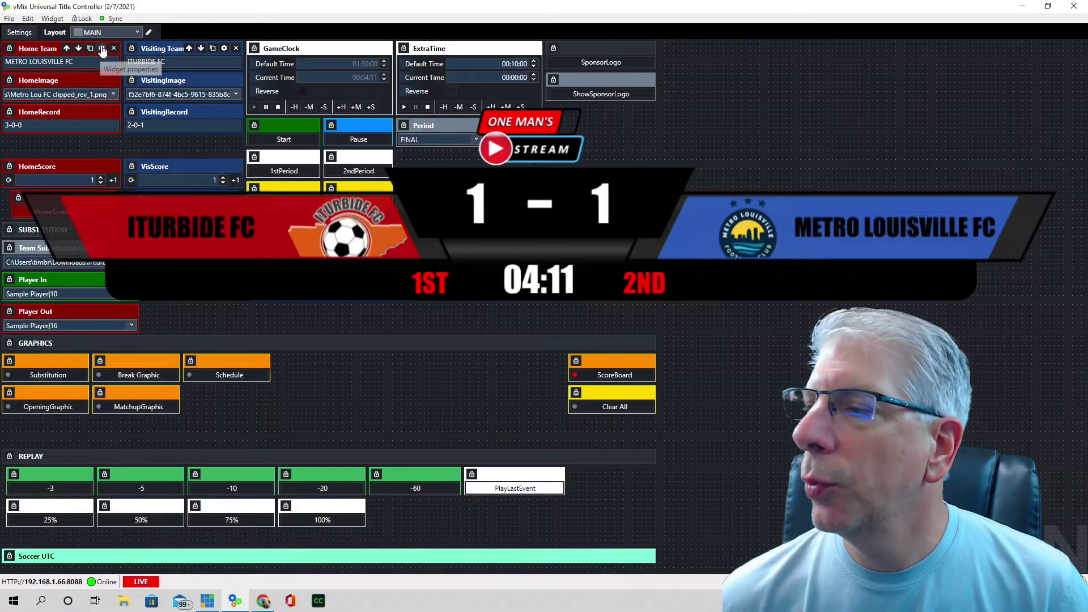
Map the Home Team widget to HomeTeamName.Text in both soccer scoreboard.qtzip and soccer break.qtzip.
click(169, 22)
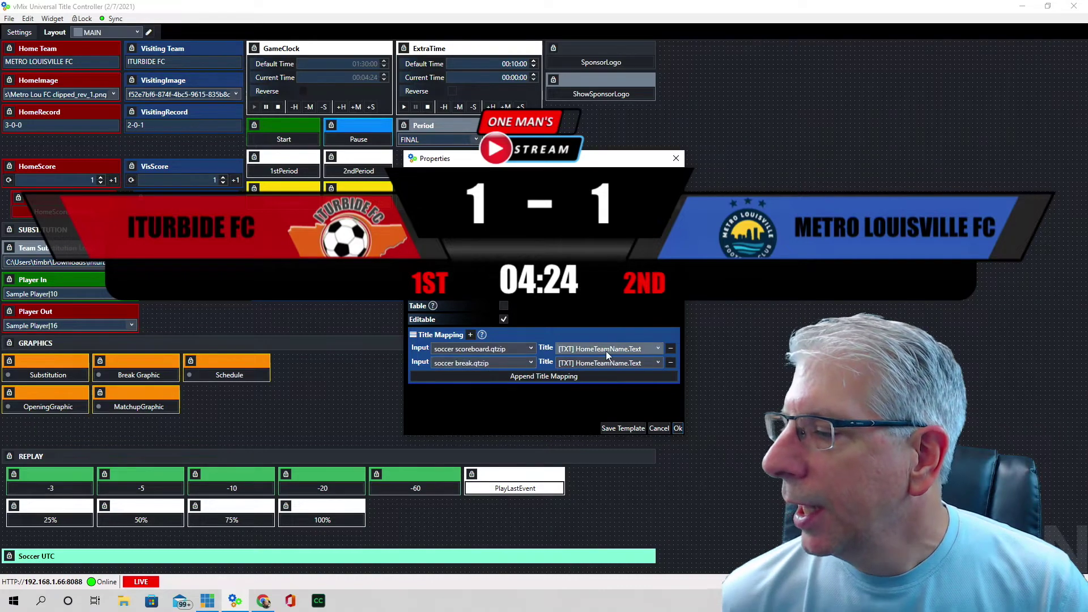
click(658, 350)
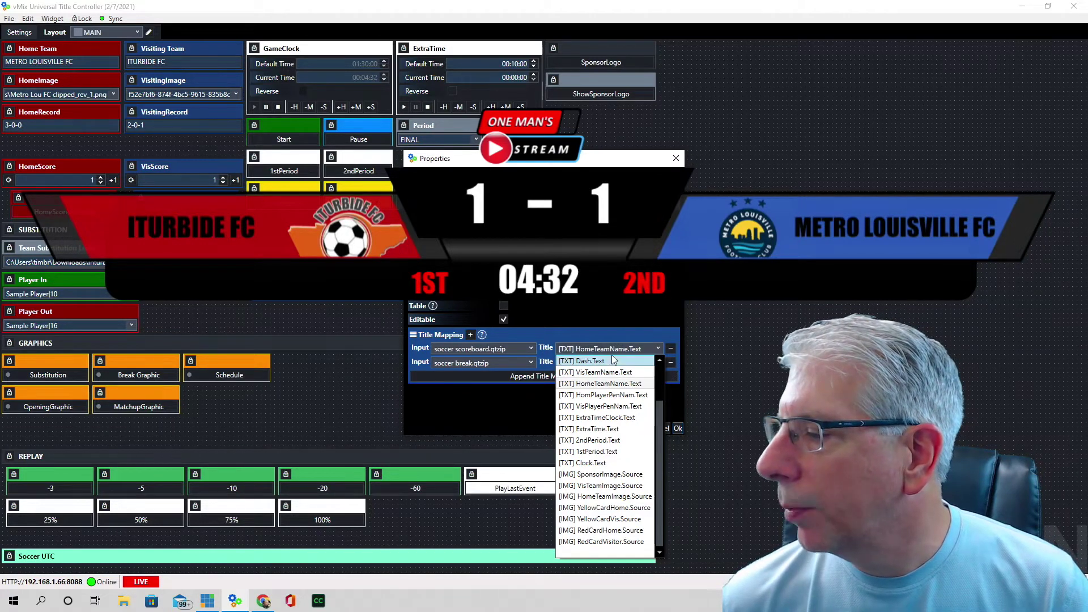
click(633, 385)
click(659, 363)
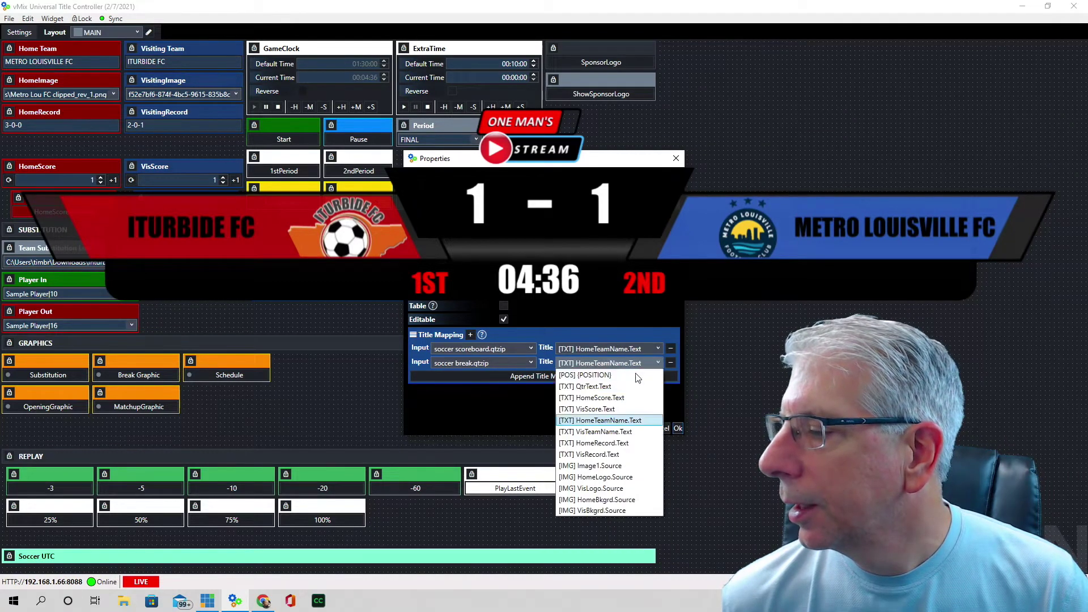
click(566, 420)
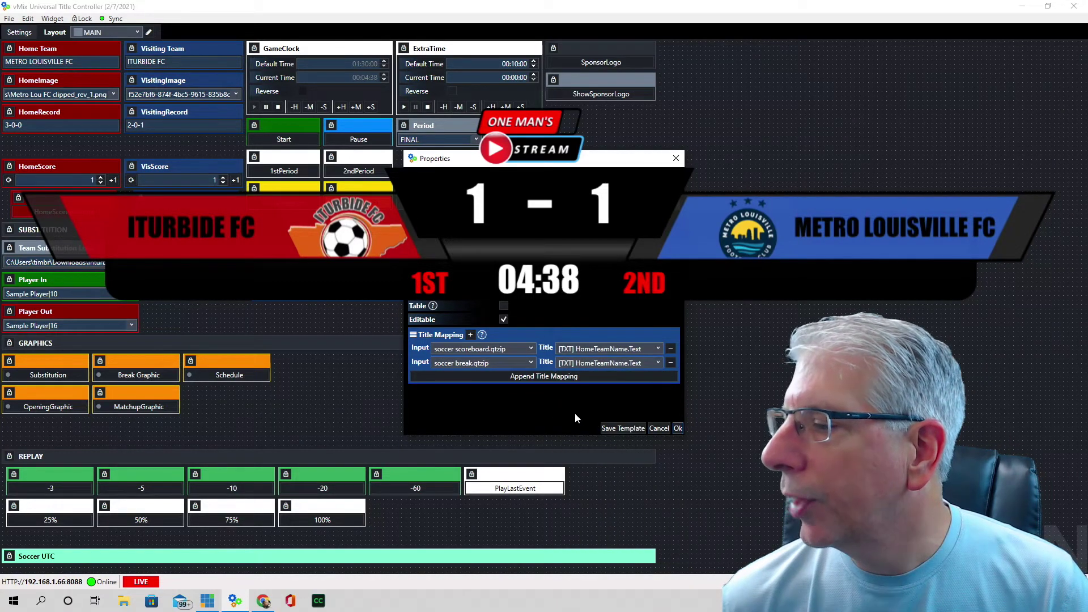
click(678, 430)
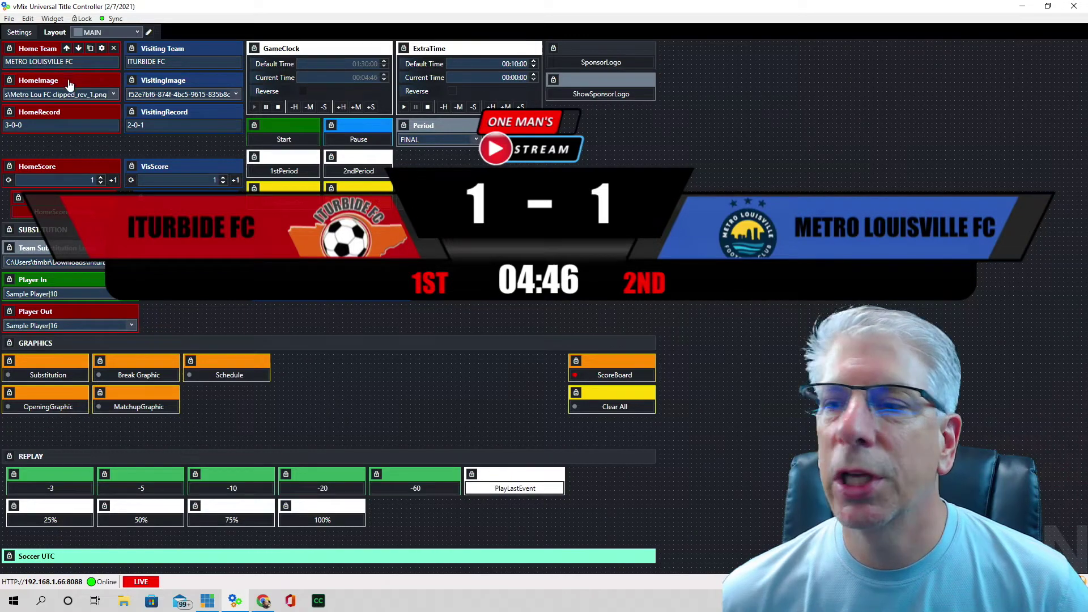
Copy the current home team name and replace it with Western Hills.
drag(77, 62, 6, 61)
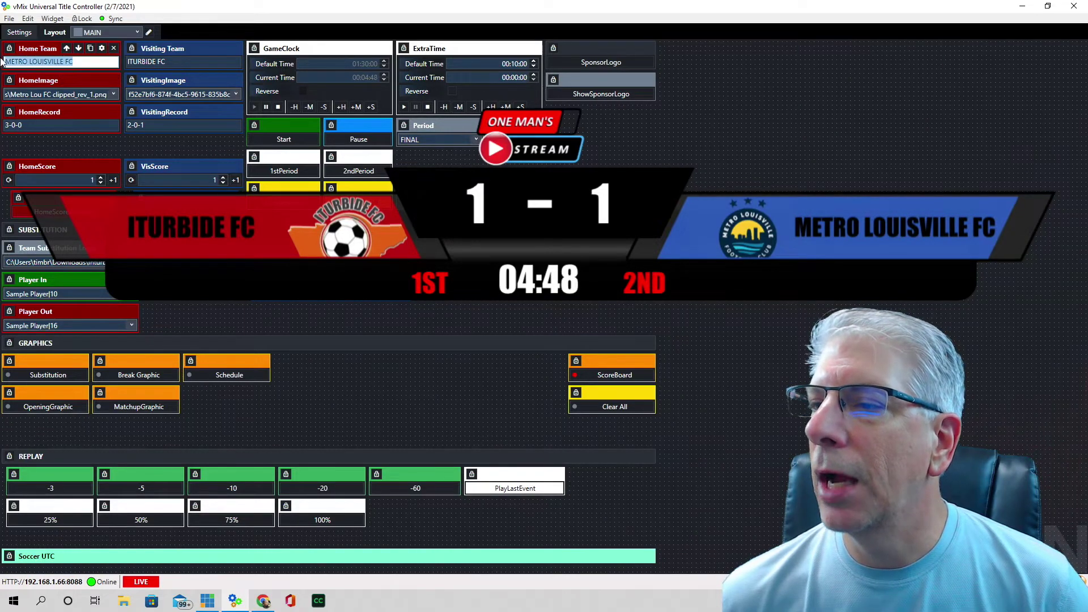
right_click(28, 60)
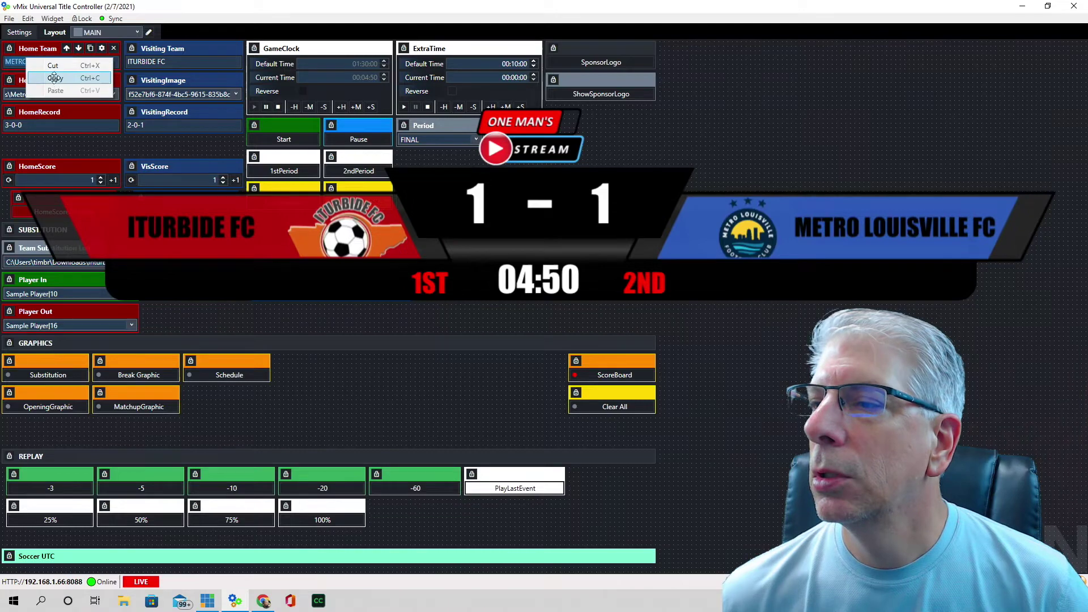
click(55, 78)
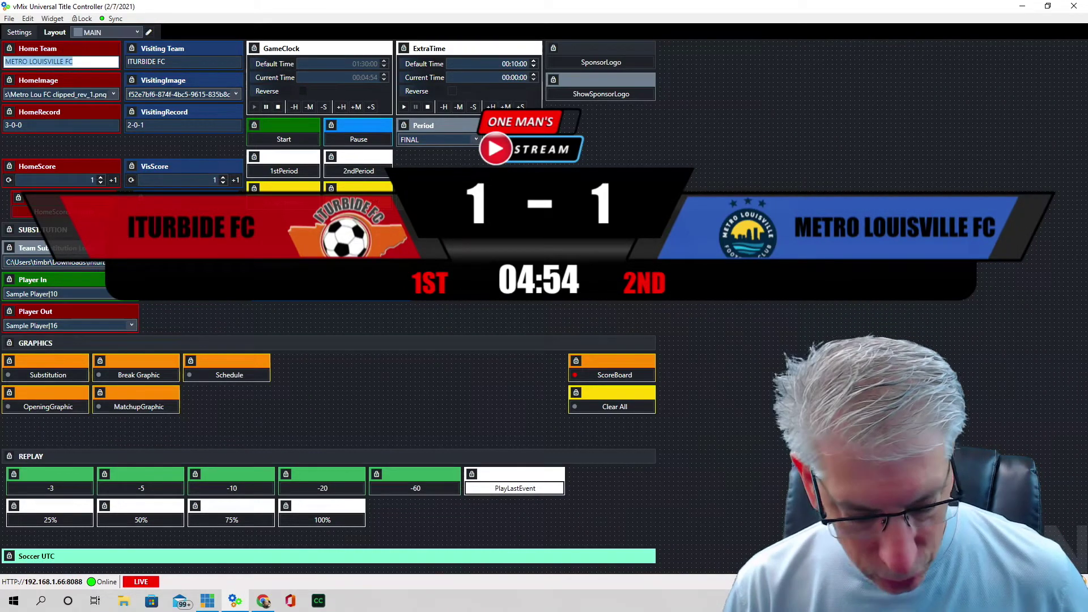
text(Wester)
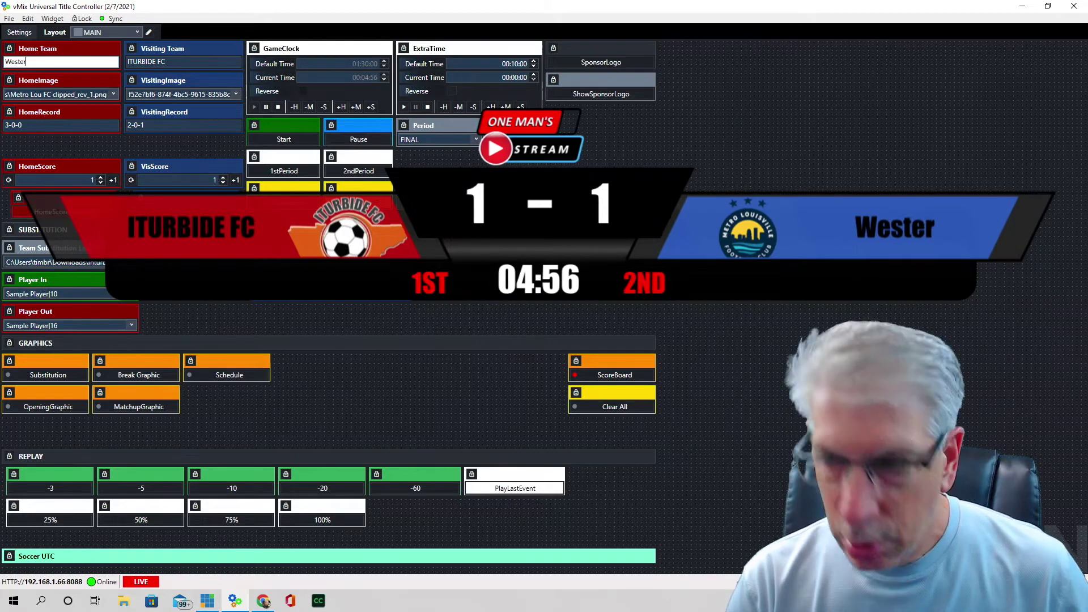
text(n Hil)
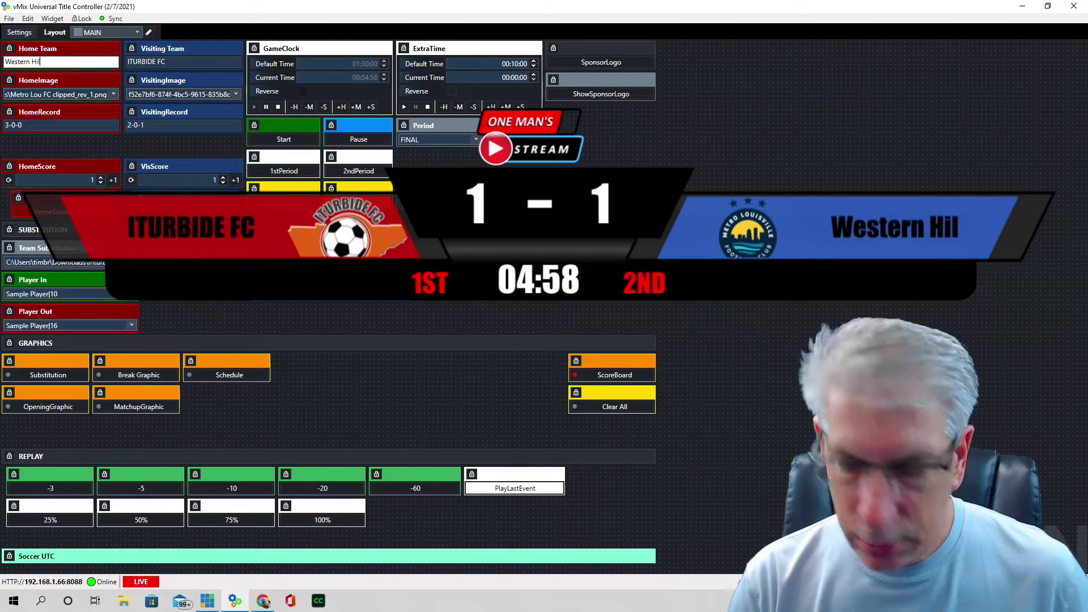
text(ls)
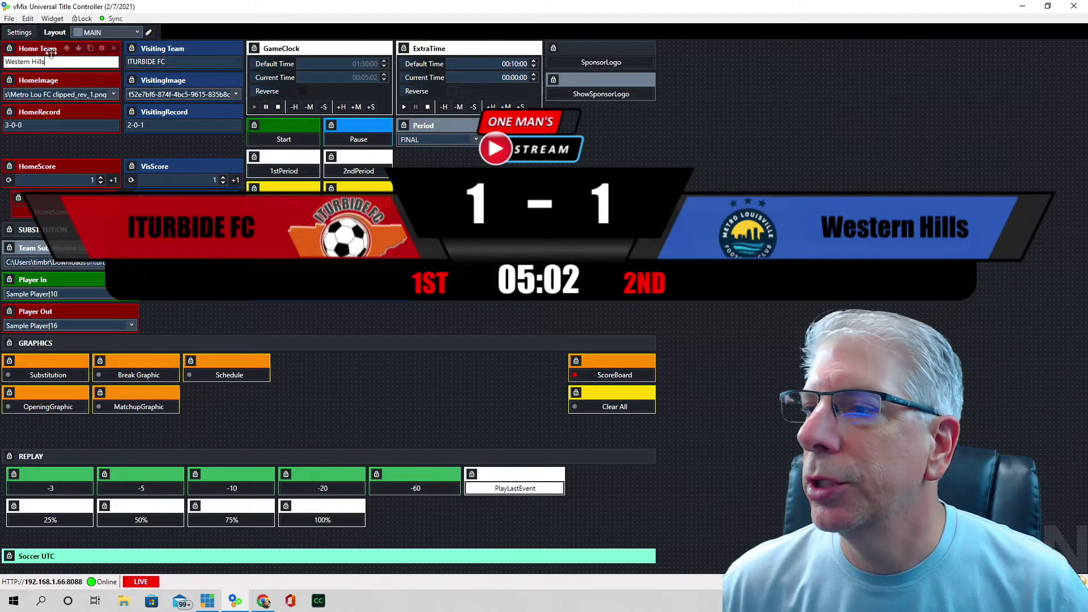
Change the home team name back to METRO LOUISVILLE FC.
key(ctrl+a)
key(BackSpace)
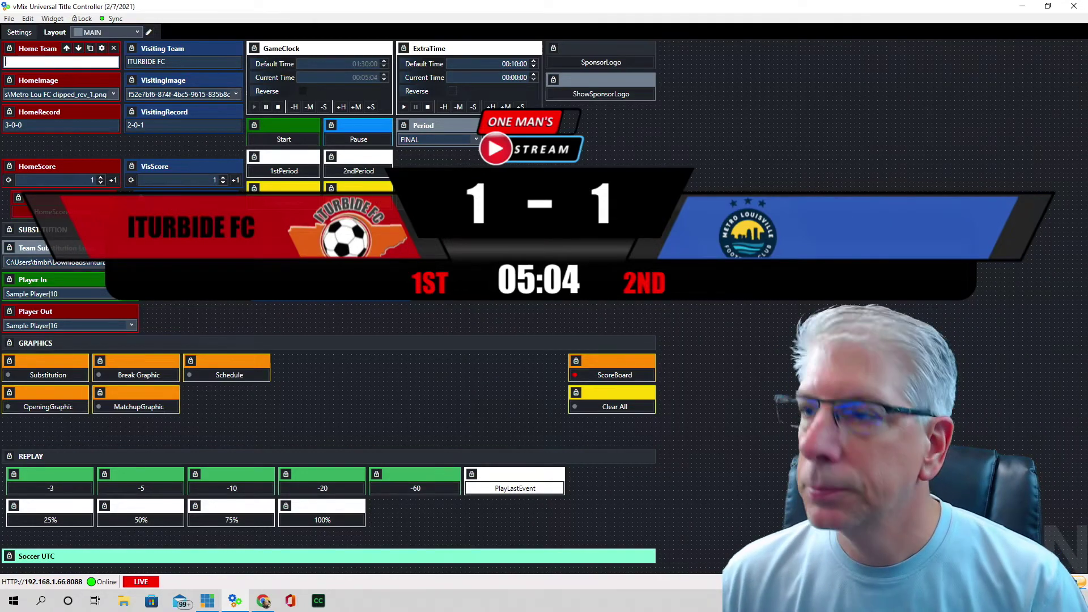
text(M)
click(54, 98)
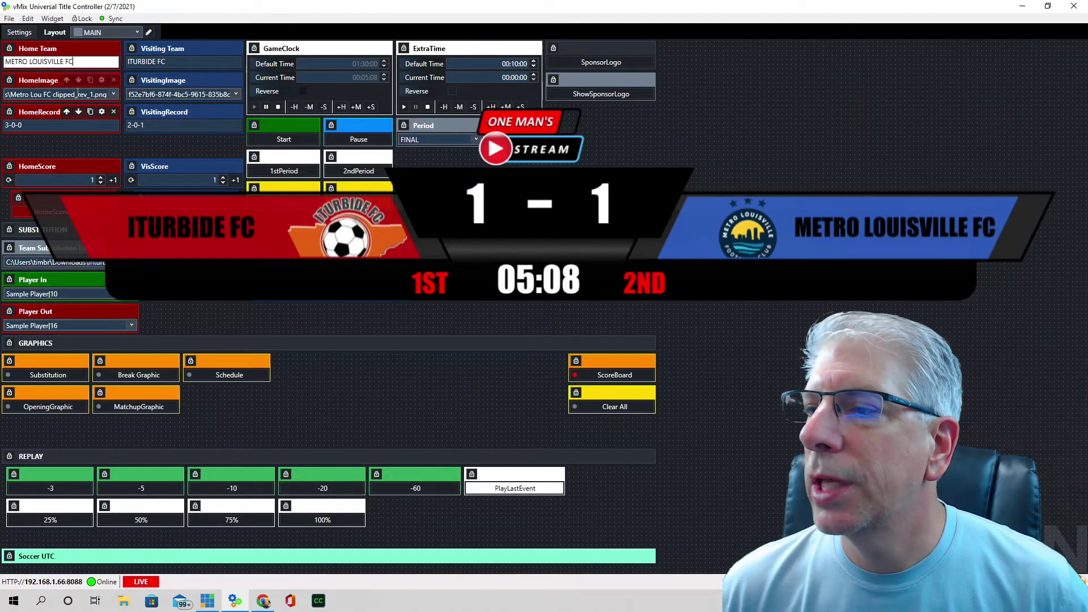
Review the title mapping and the list of logo files in the HomeImage widget's properties.
click(102, 80)
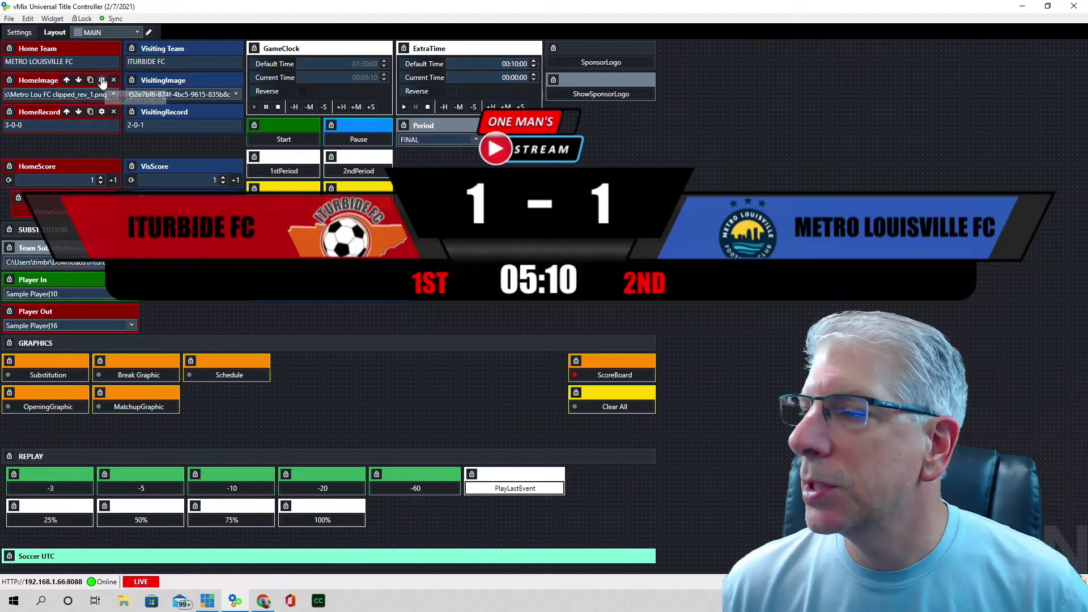
scroll(575, 379, down, 5)
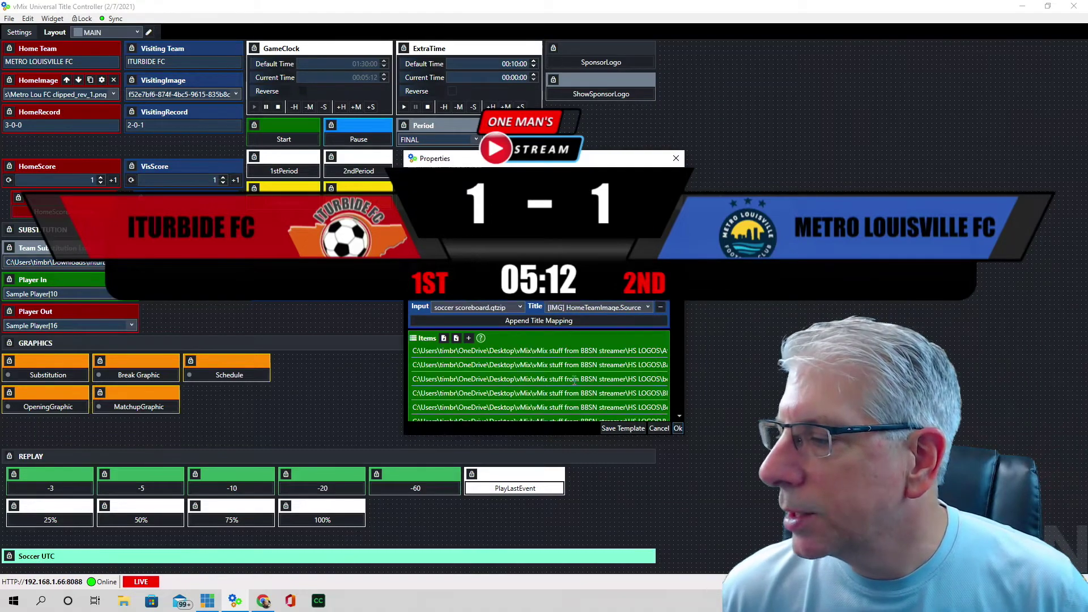
scroll(579, 381, down, 5)
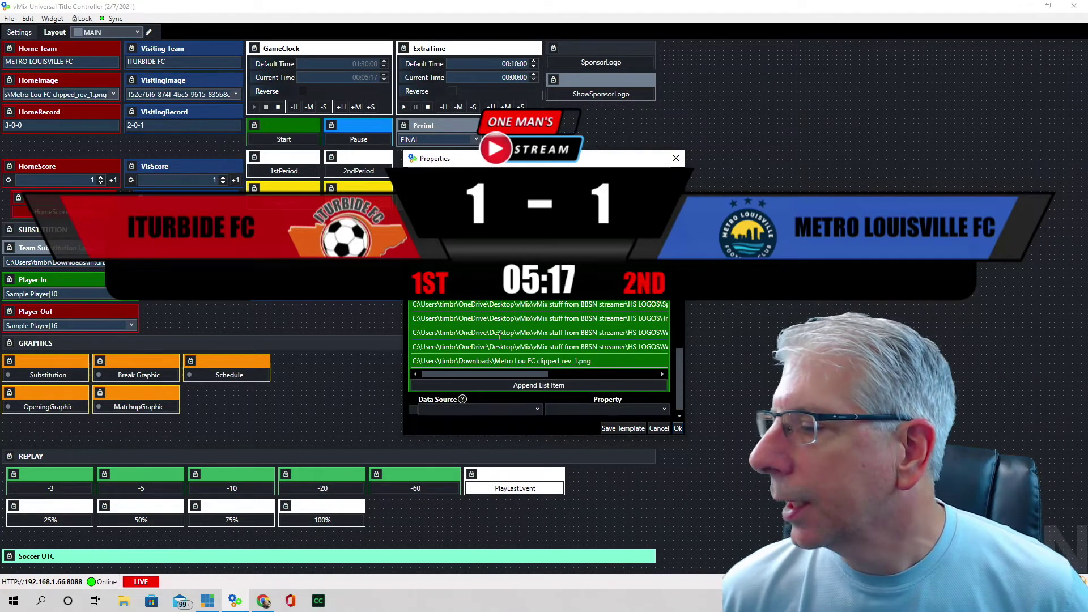
click(678, 429)
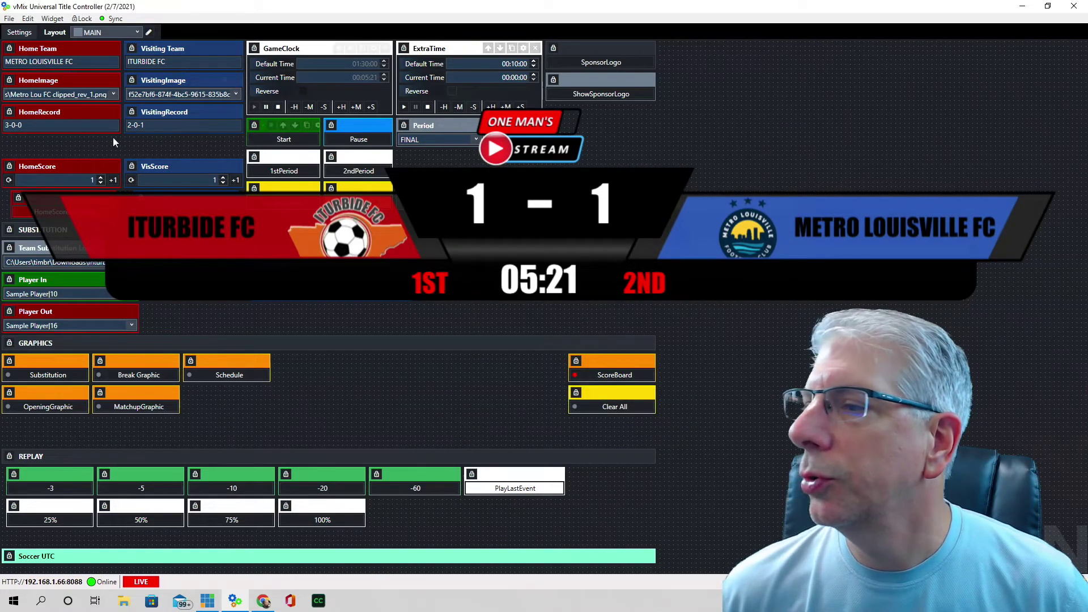
Switch the home image to Western_clipped_rev_1 - Copy.png and back to Metro Lou FC clipped_rev_1.png.
click(113, 94)
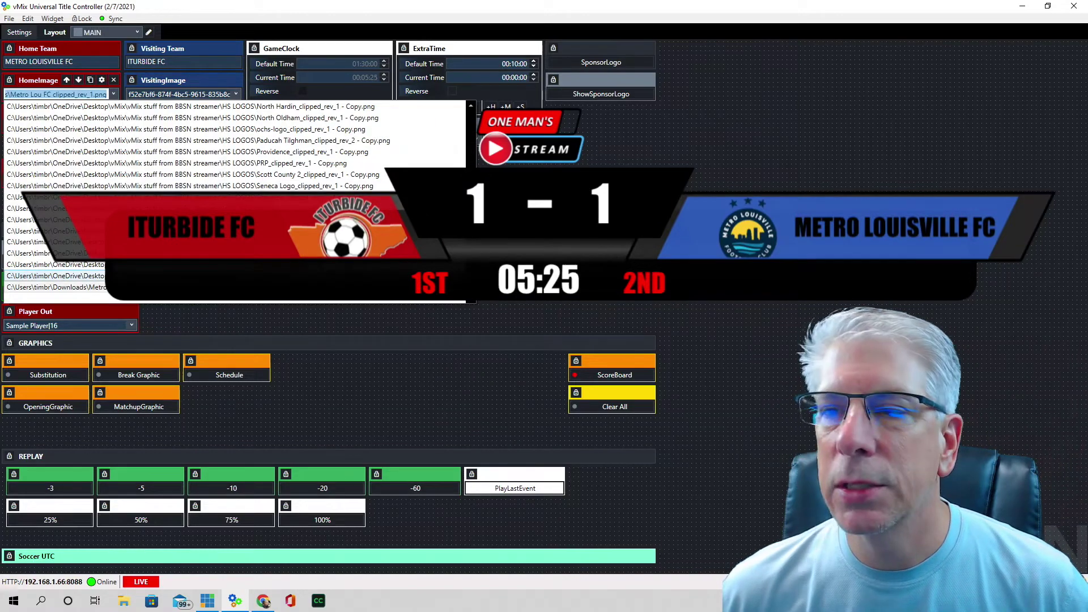
click(56, 275)
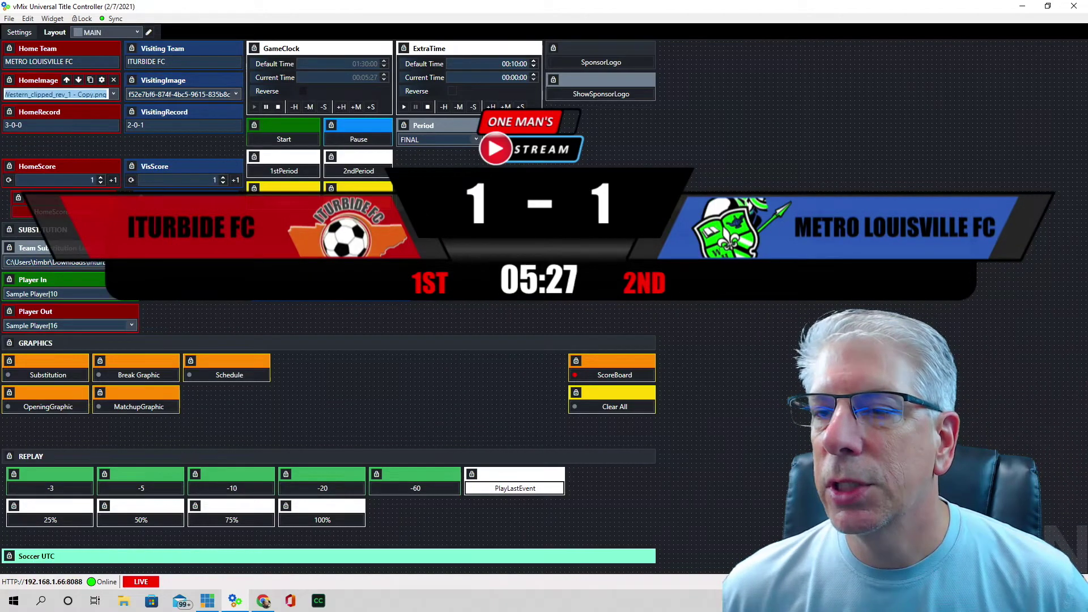
click(114, 94)
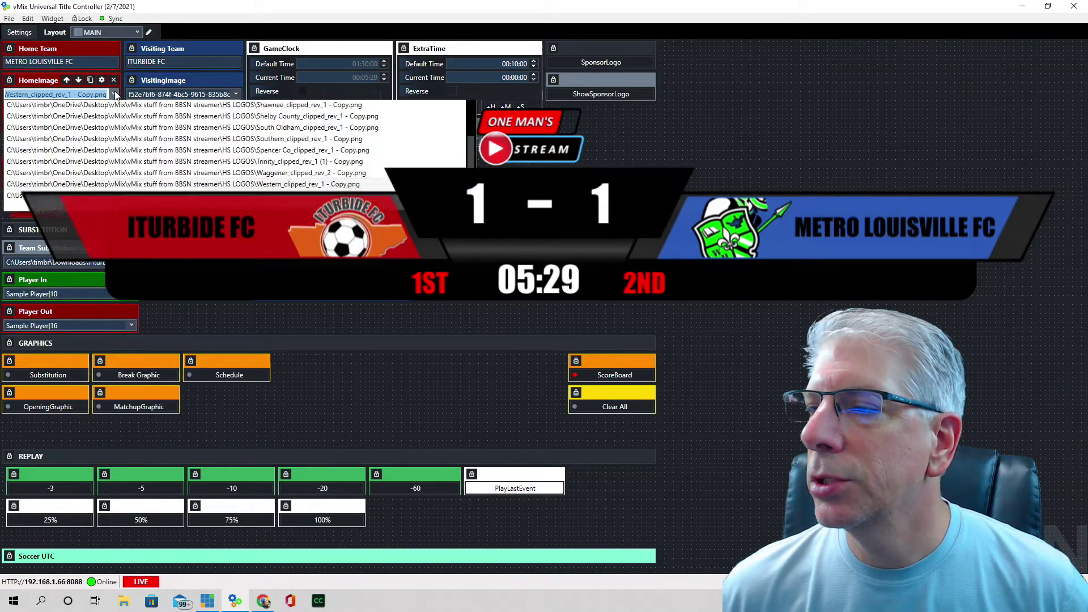
click(56, 287)
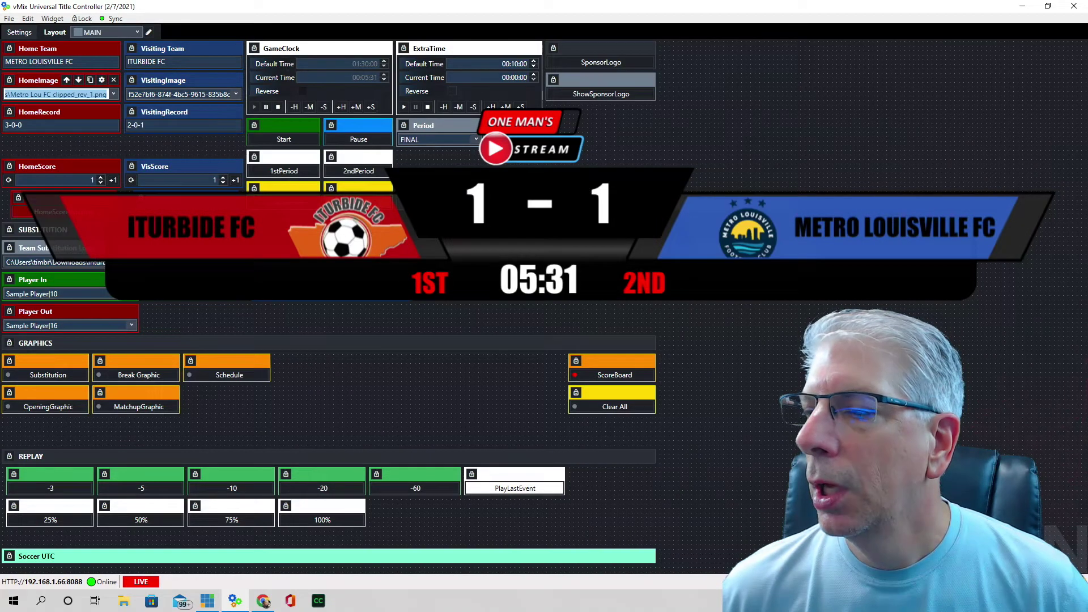
Map the HomeImage widget to HomeTeamImage.Source in soccer scoreboard.qtzip.
click(102, 81)
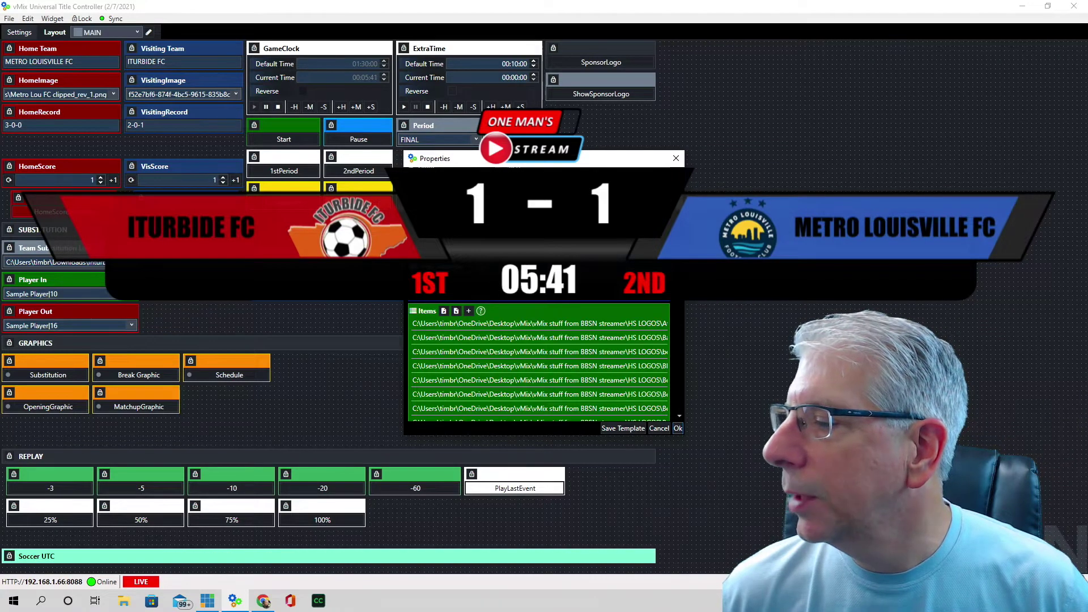
click(641, 302)
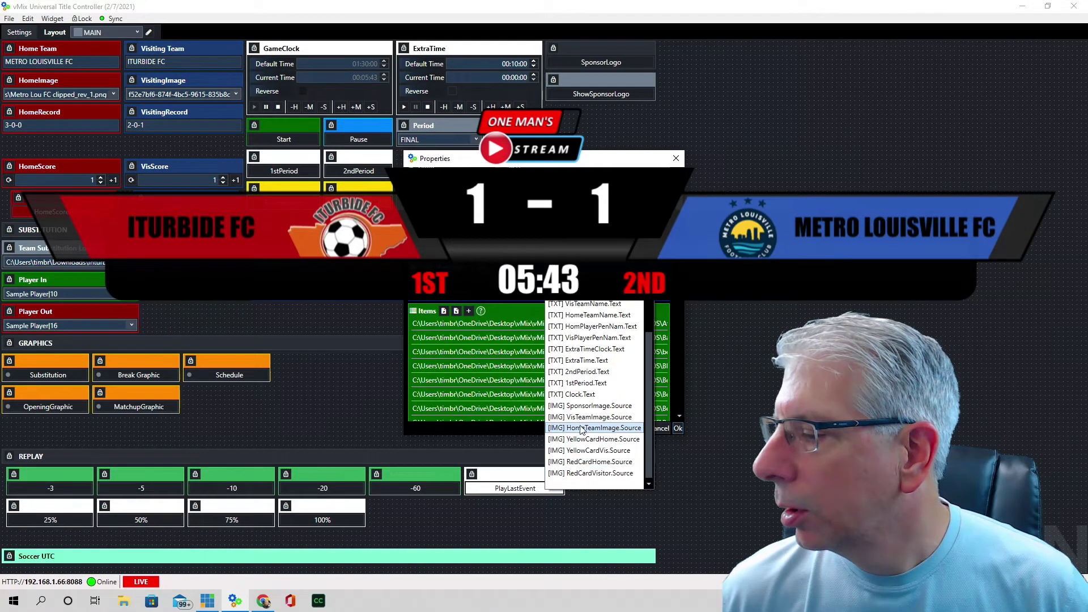
click(622, 429)
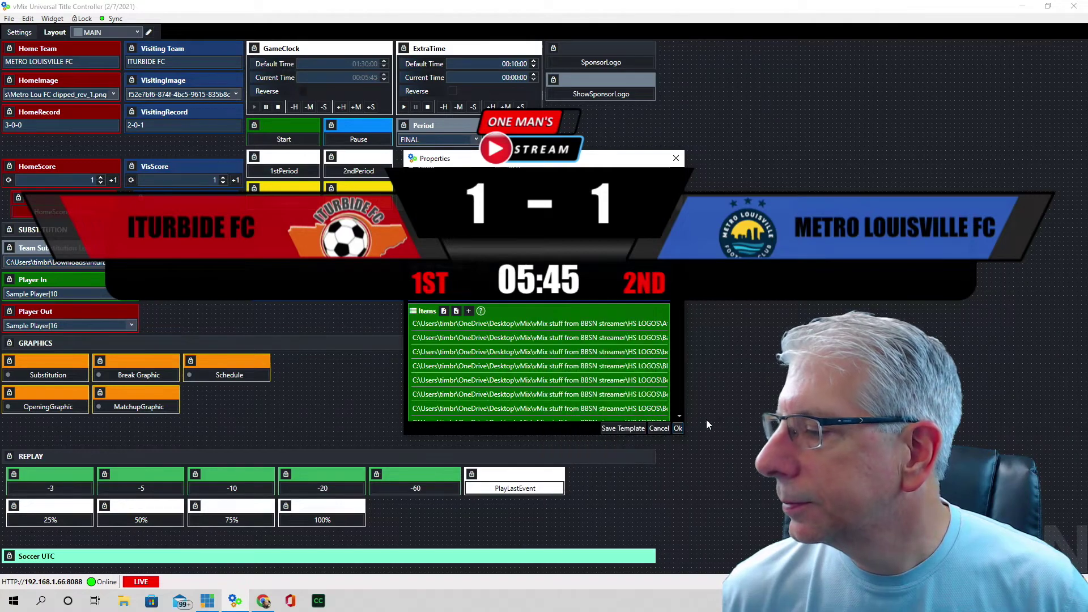
click(679, 429)
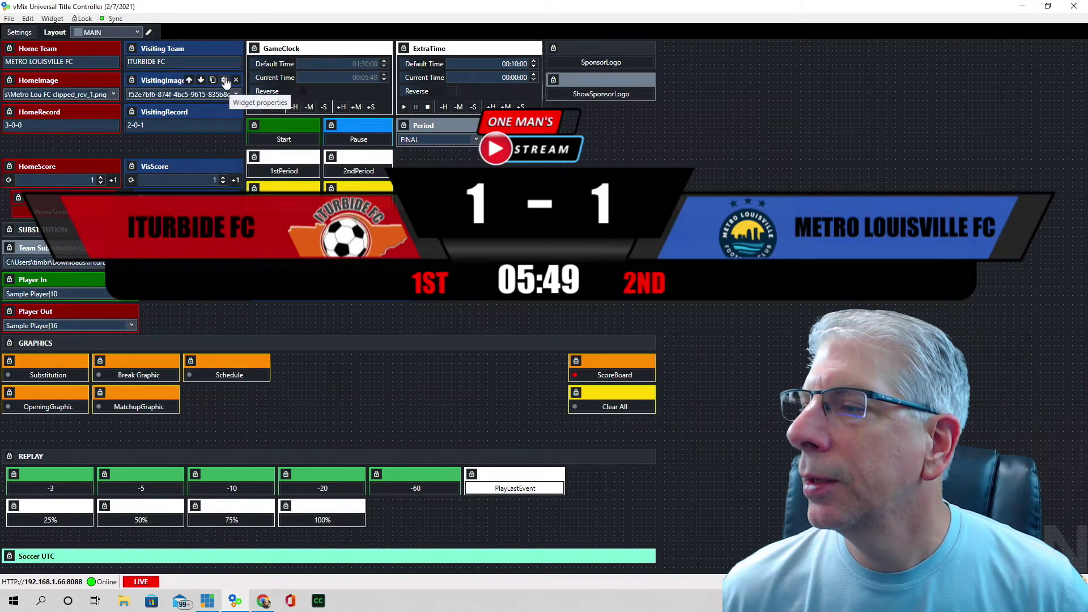
Examine the VisitingImage widget's title mapping and its list of logo files in the widget properties.
click(224, 80)
scroll(491, 335, down, 3)
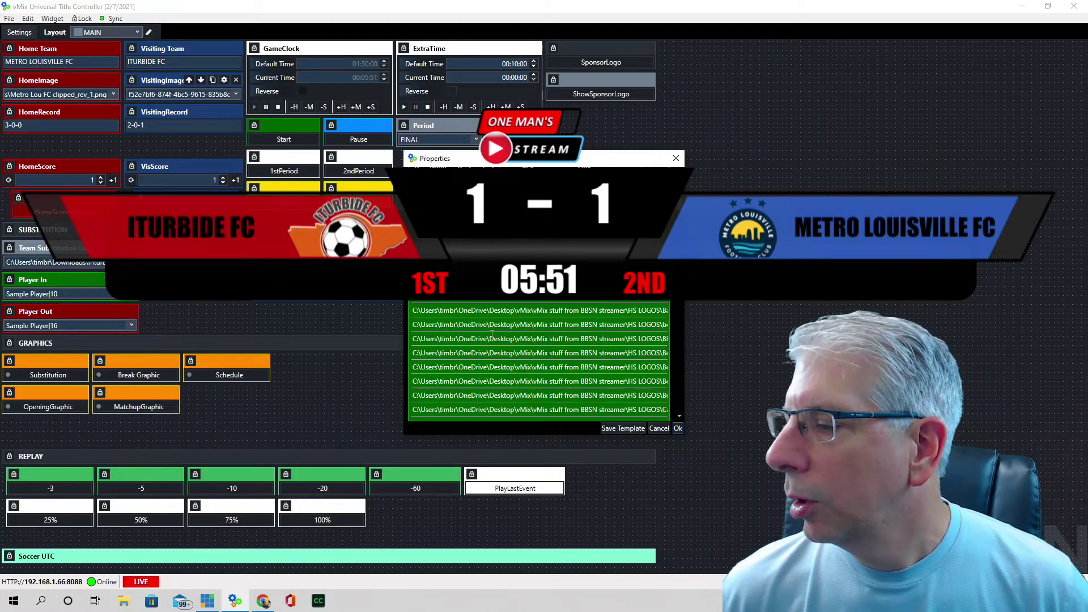
scroll(492, 335, down, 5)
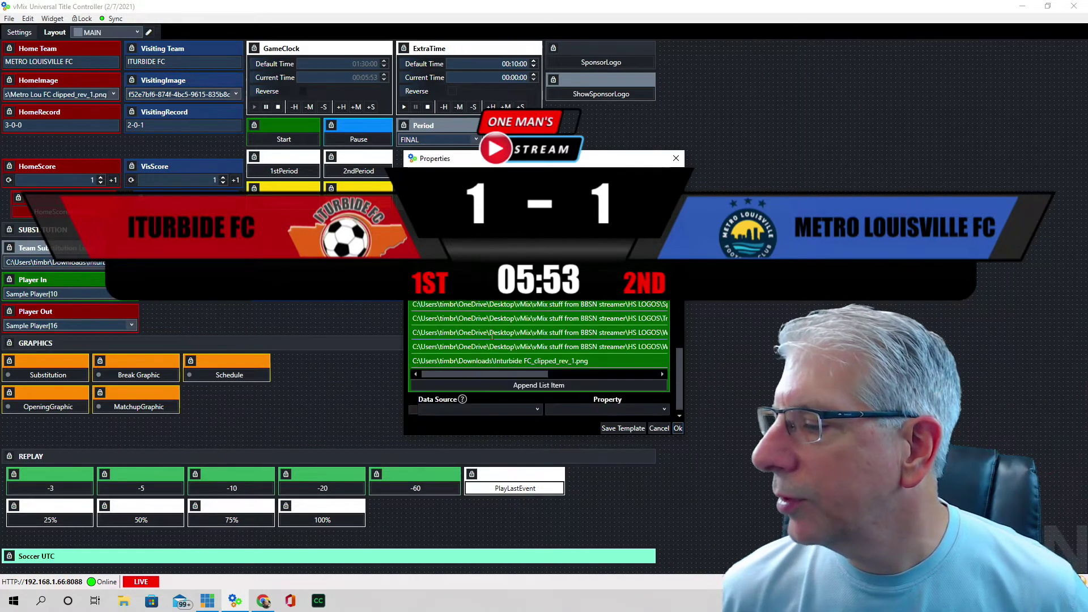
scroll(492, 334, up, 5)
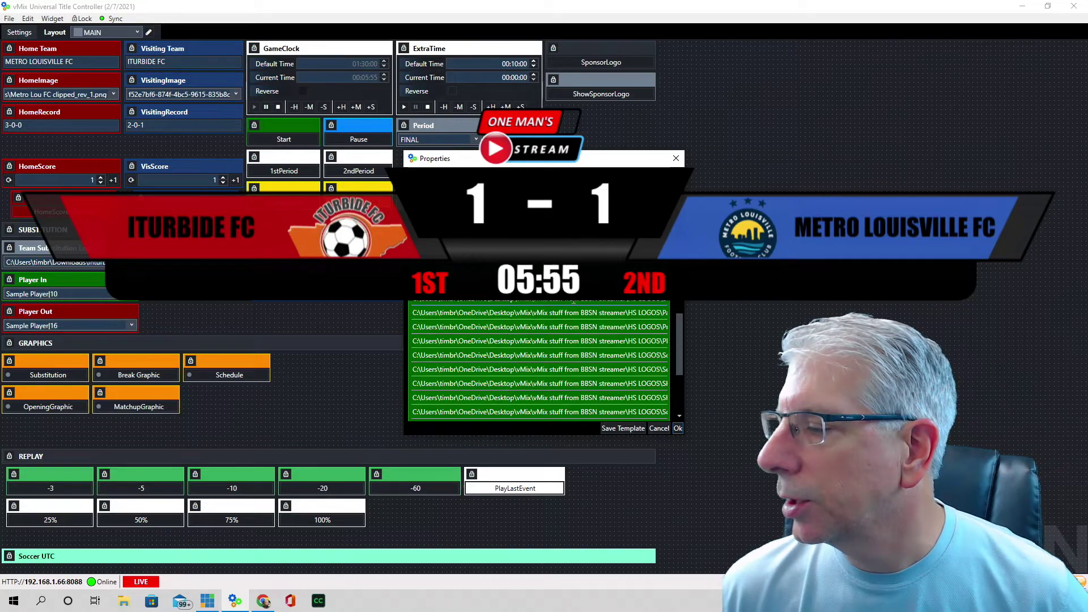
scroll(538, 363, up, 5)
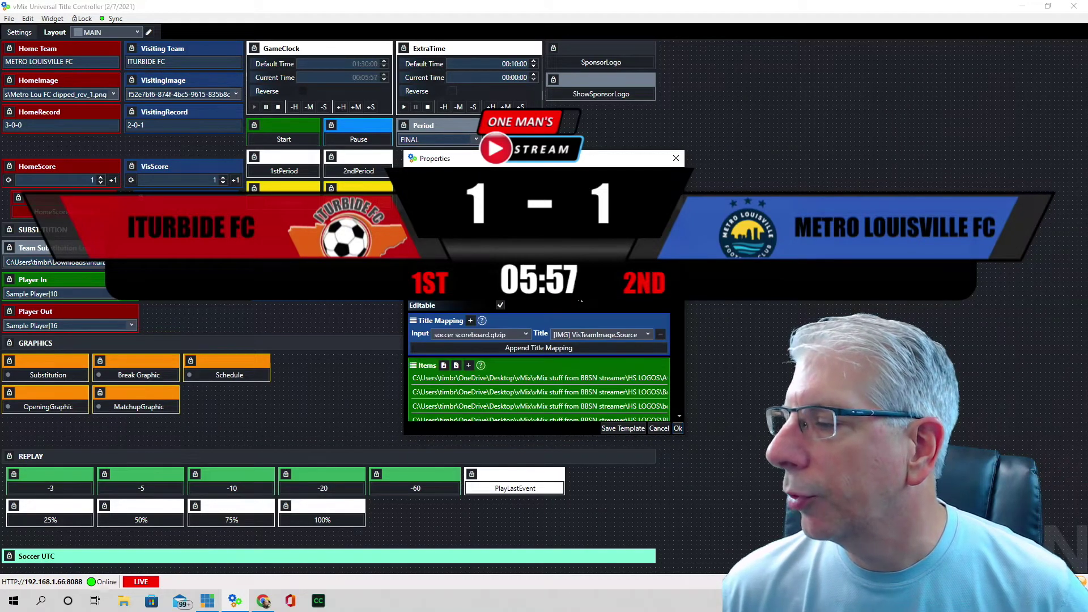
scroll(427, 341, down, 1)
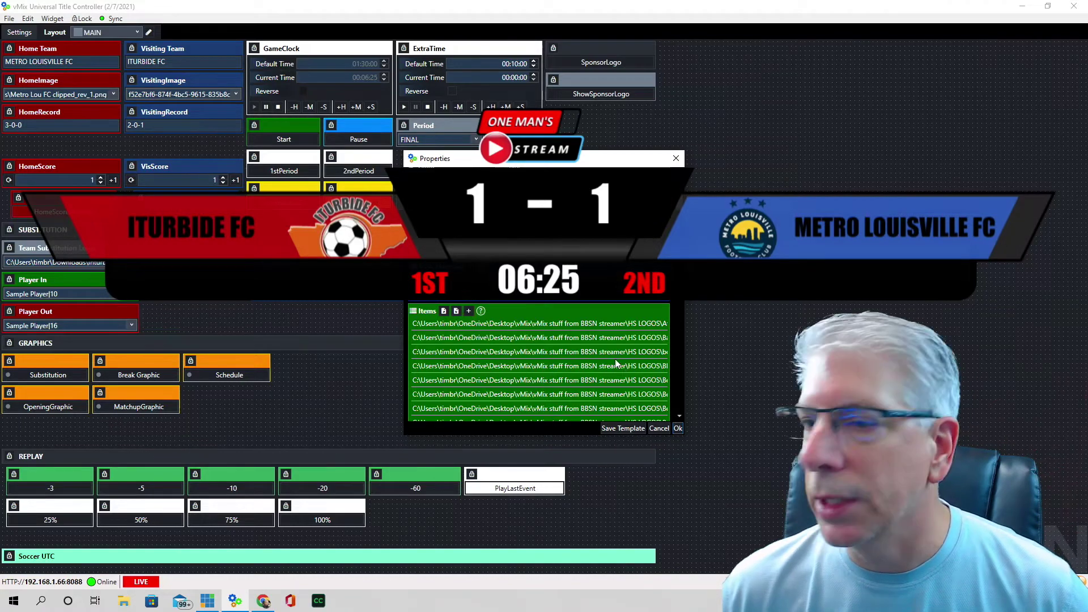
scroll(628, 380, down, 5)
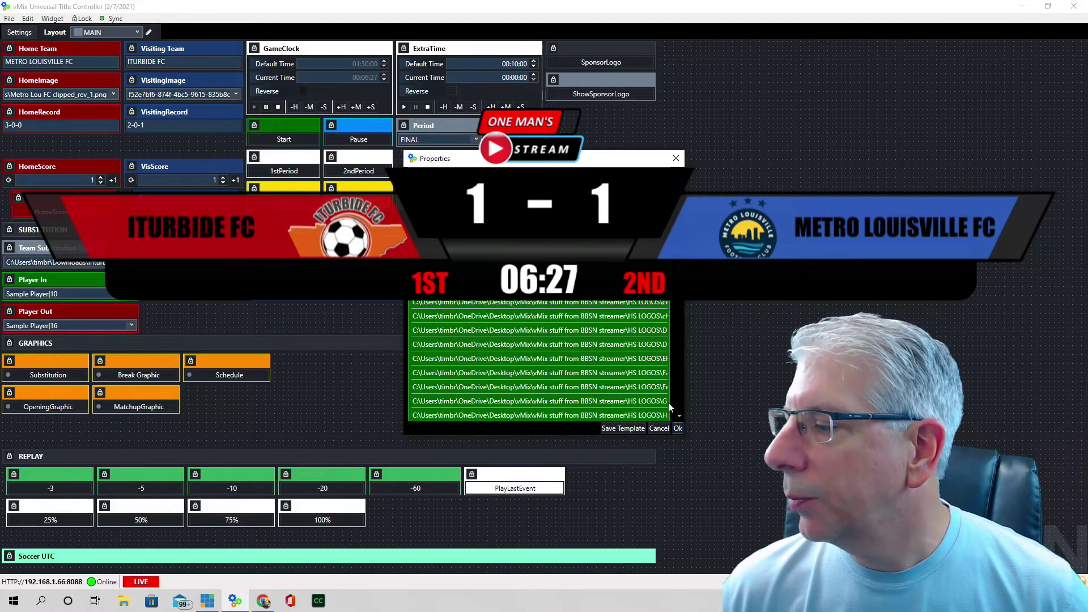
click(678, 428)
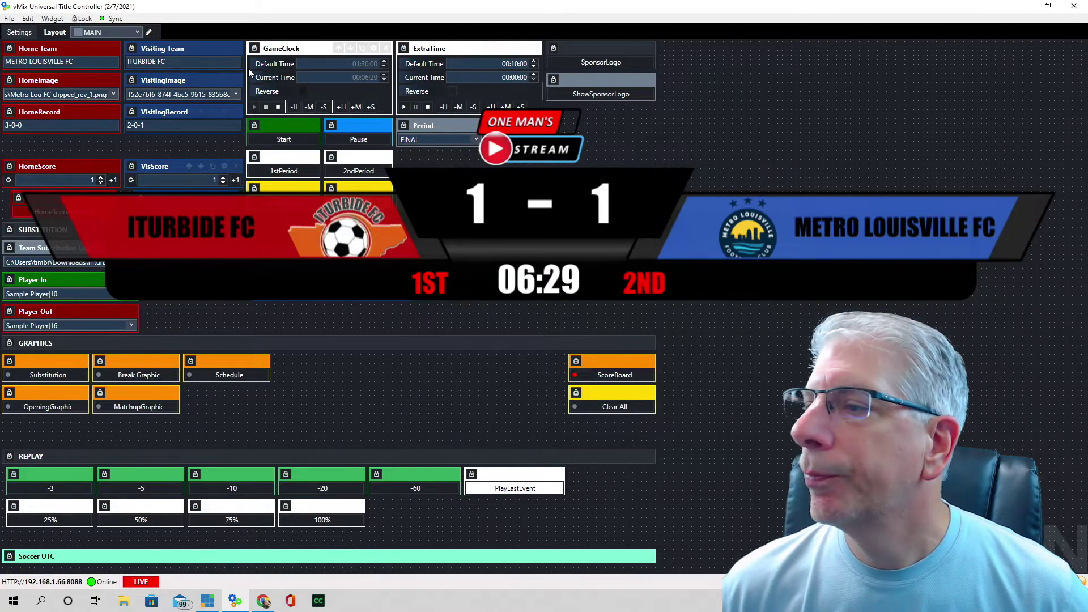
Switch the visiting image to the Spencer Co_clipped_rev_1 - Copy.png logo and back to Inturbide FC_clipped_rev_1.png.
click(236, 94)
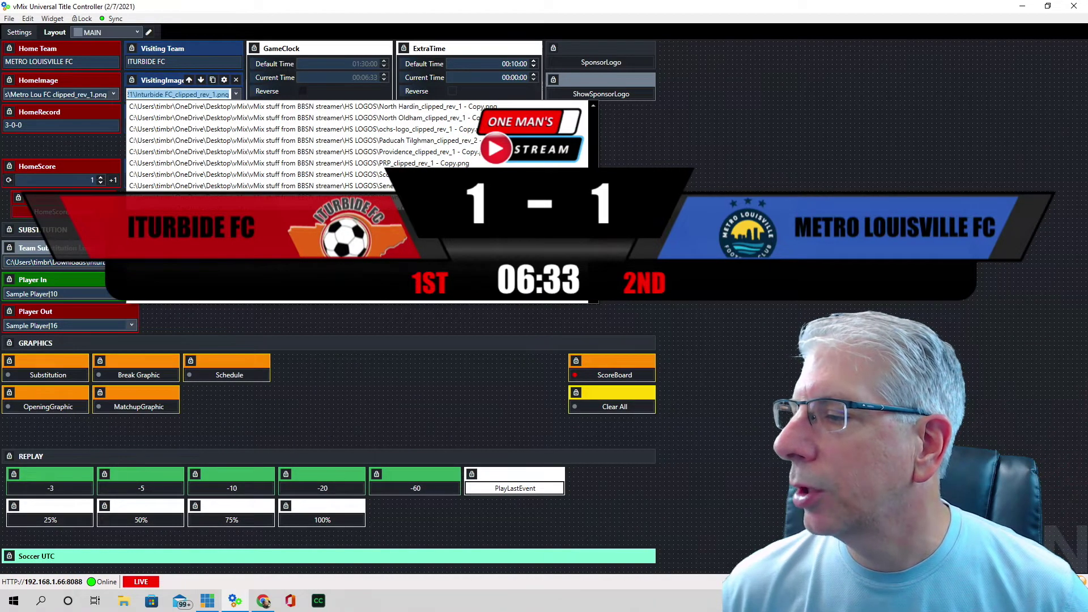
click(170, 185)
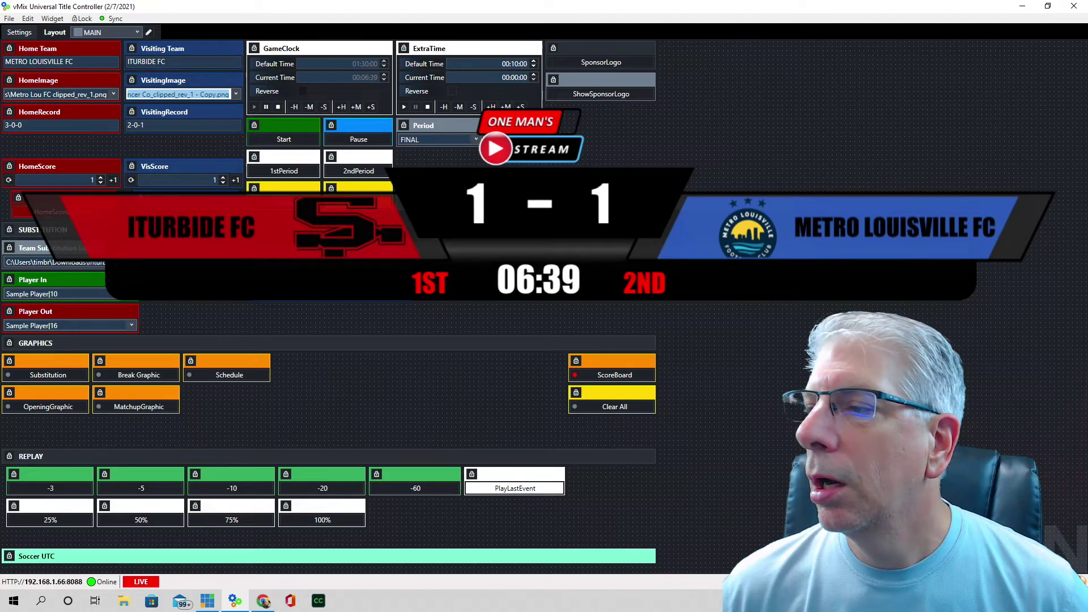
click(236, 94)
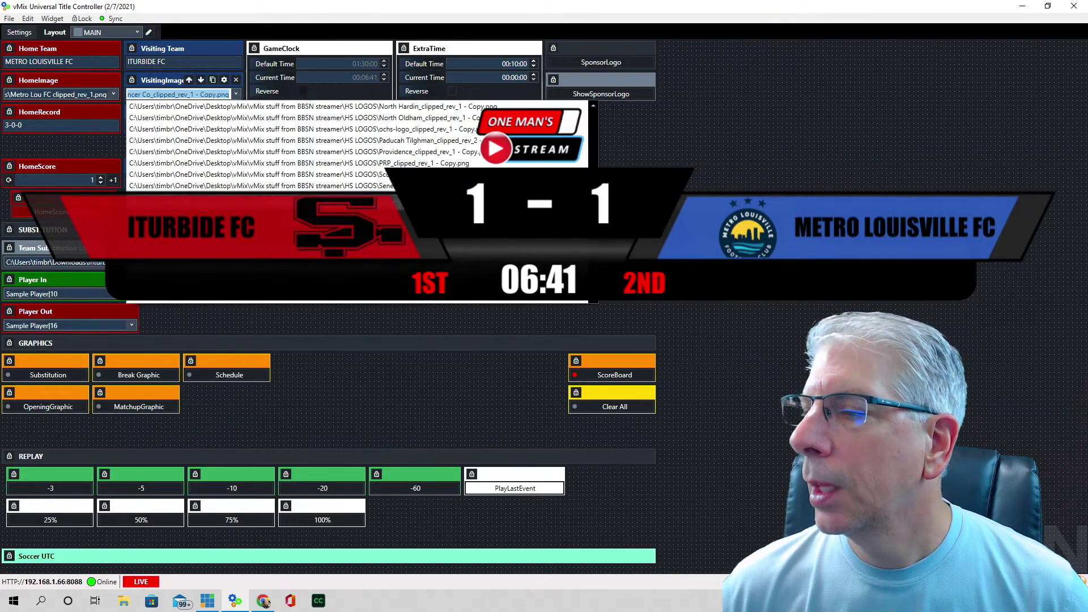
click(283, 140)
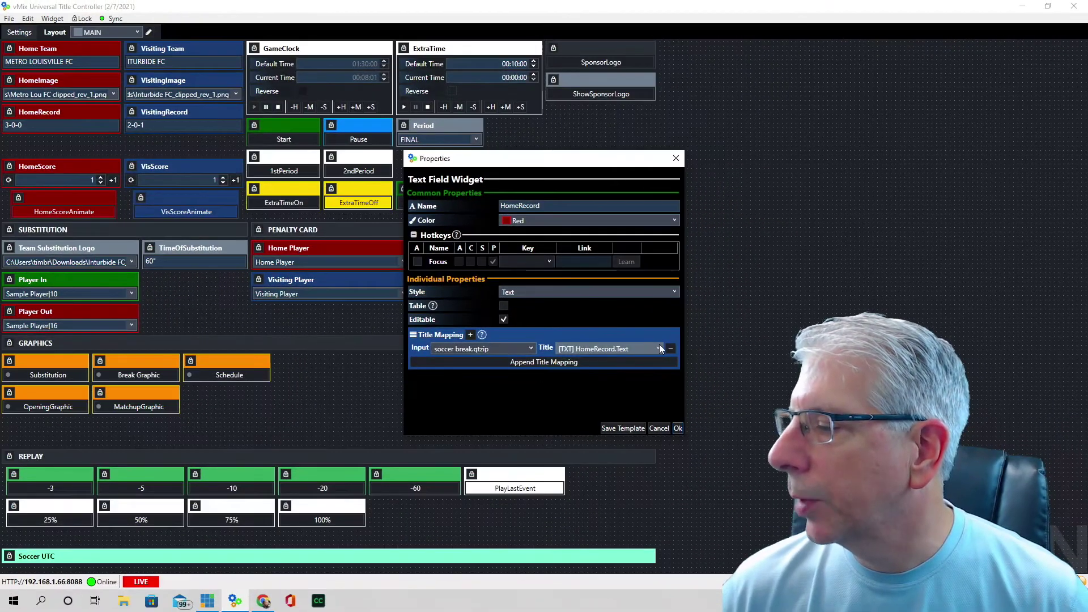
Map the HomeRecord widget to HomeRecord.Text in soccer break.qtzip and confirm its properties.
click(659, 348)
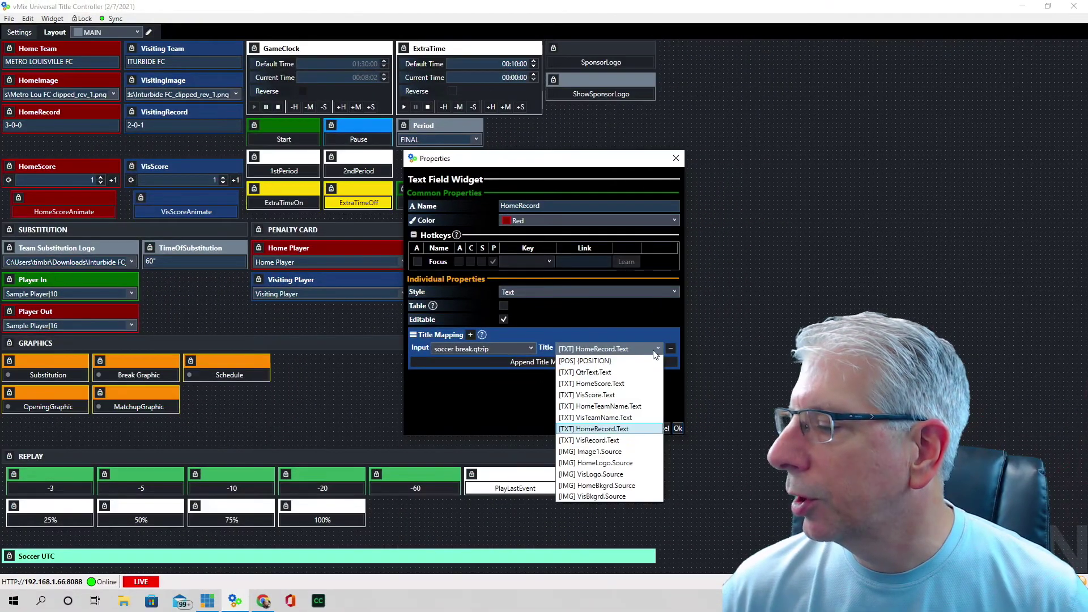
click(600, 429)
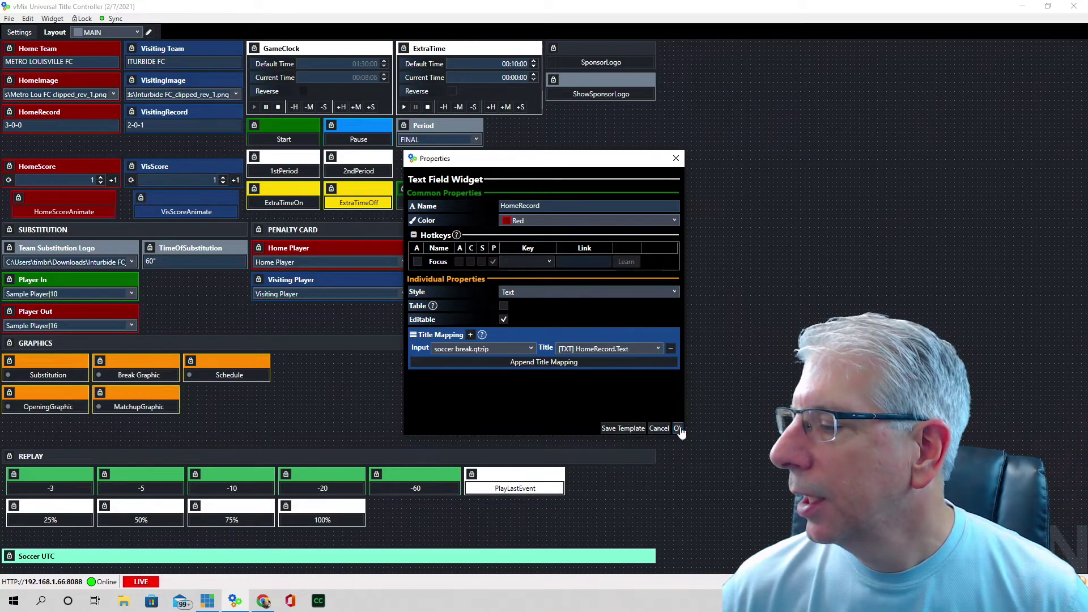
click(679, 429)
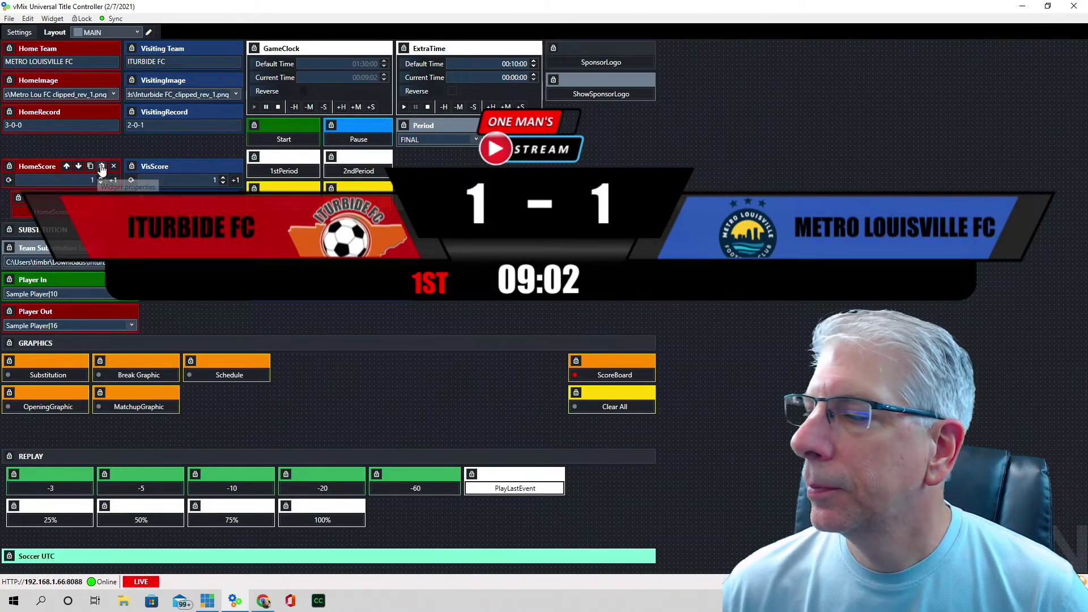
Review the HomeScore widget's title mappings and hotkey settings in its properties.
click(102, 166)
scroll(538, 360, down, 2)
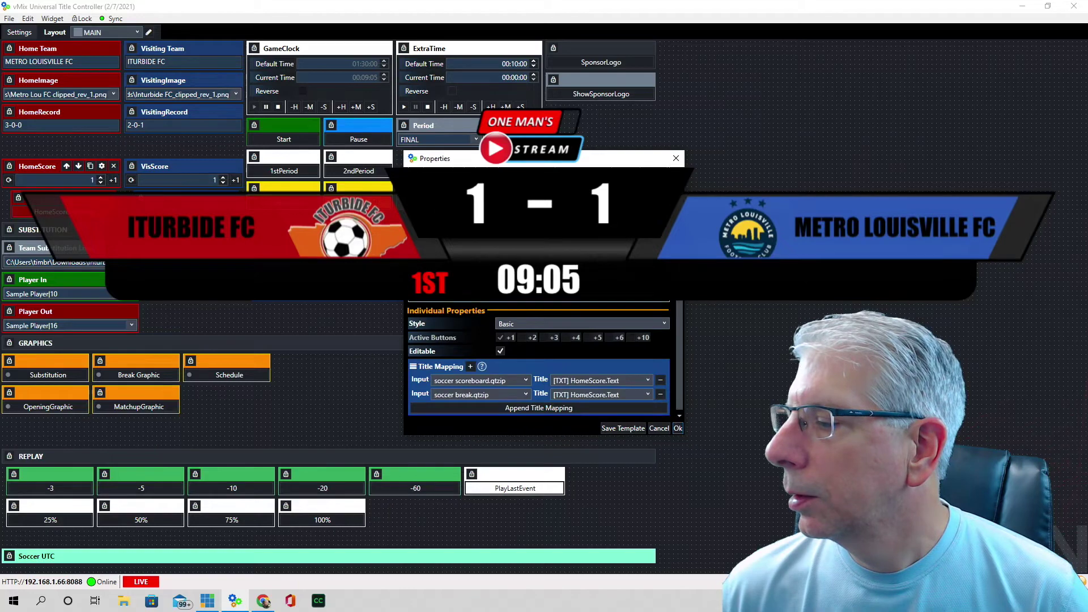
scroll(538, 360, up, 2)
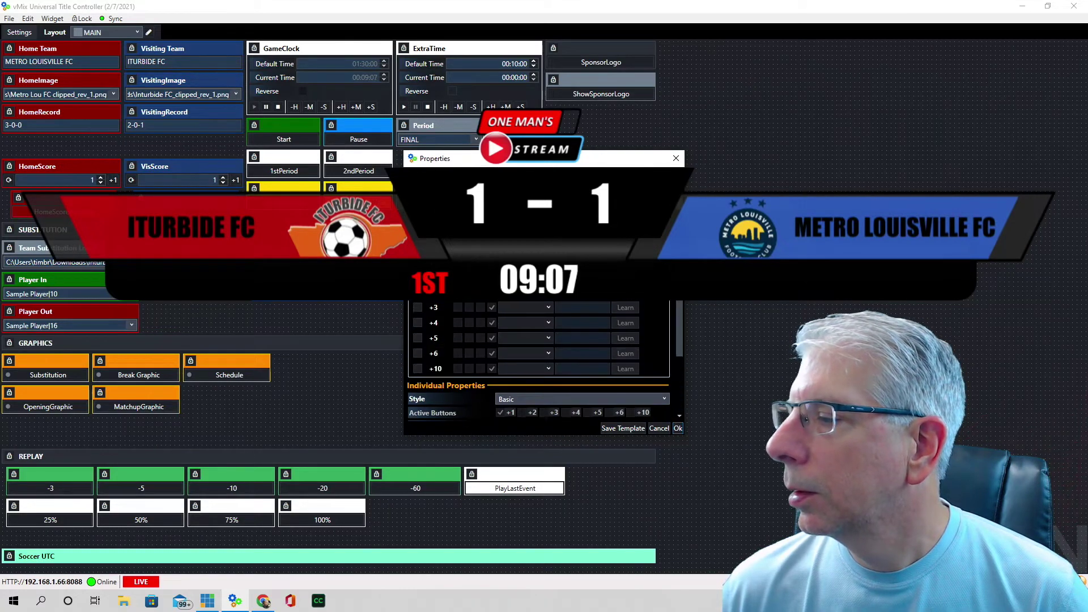
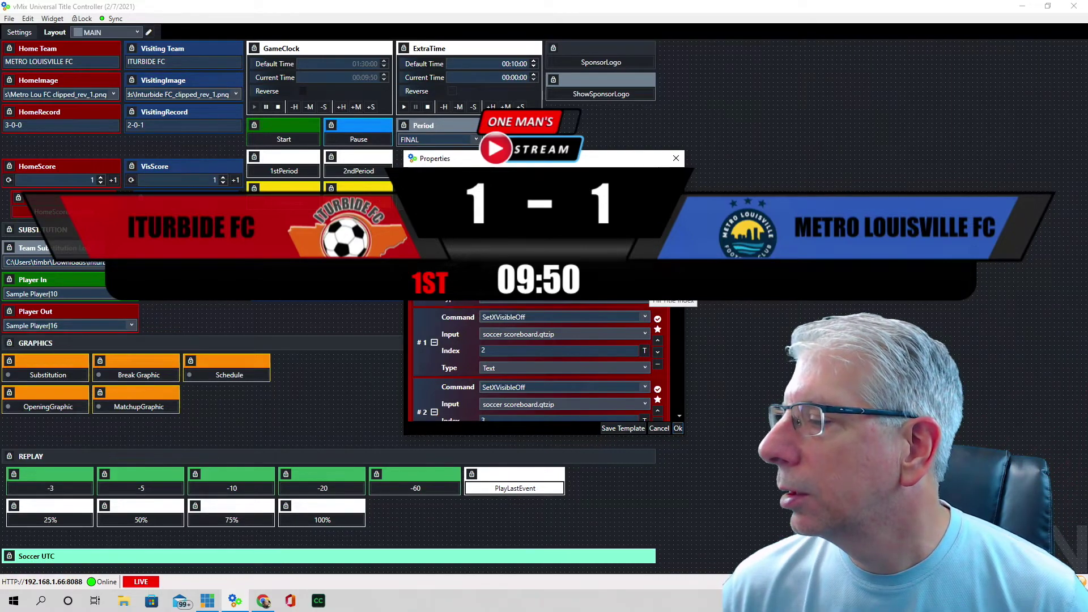
Check which scoreboard title the index of HomeScoreAnimate's command #1 (SetXVisibleOff) refers to.
click(645, 350)
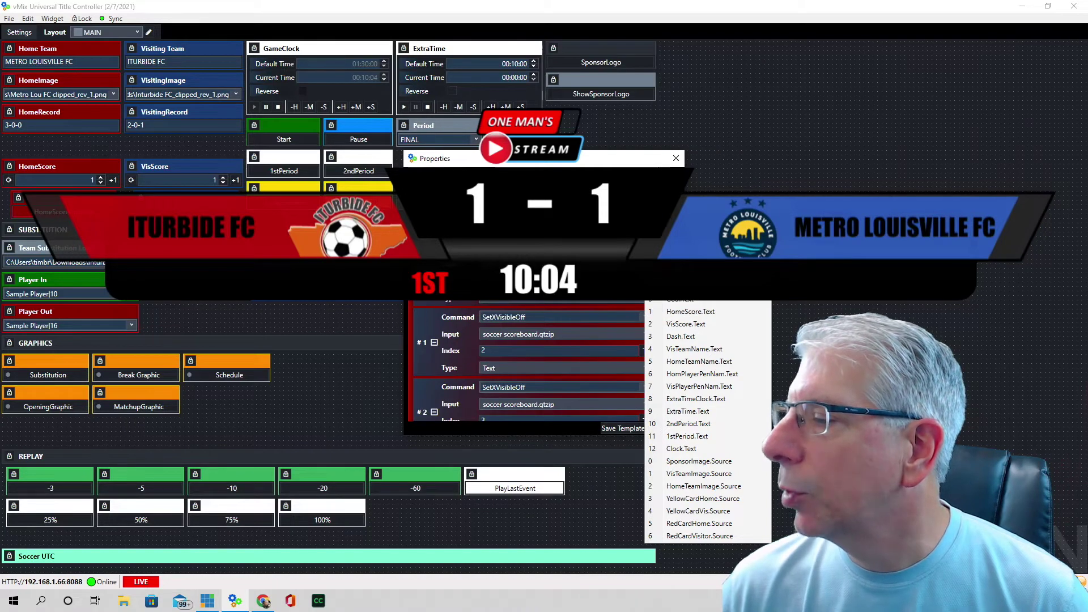
click(573, 317)
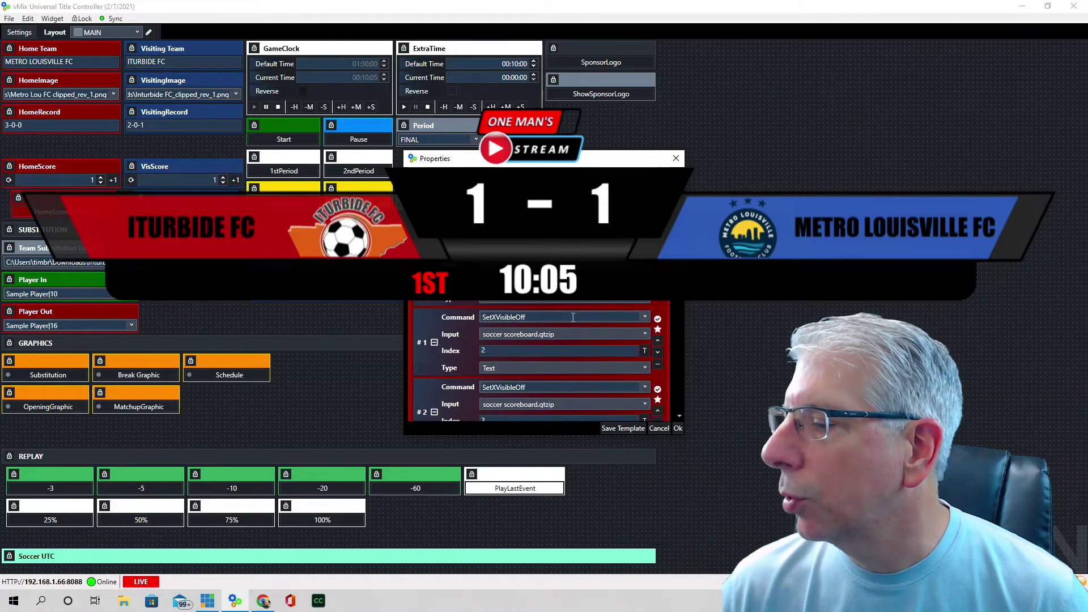
click(645, 351)
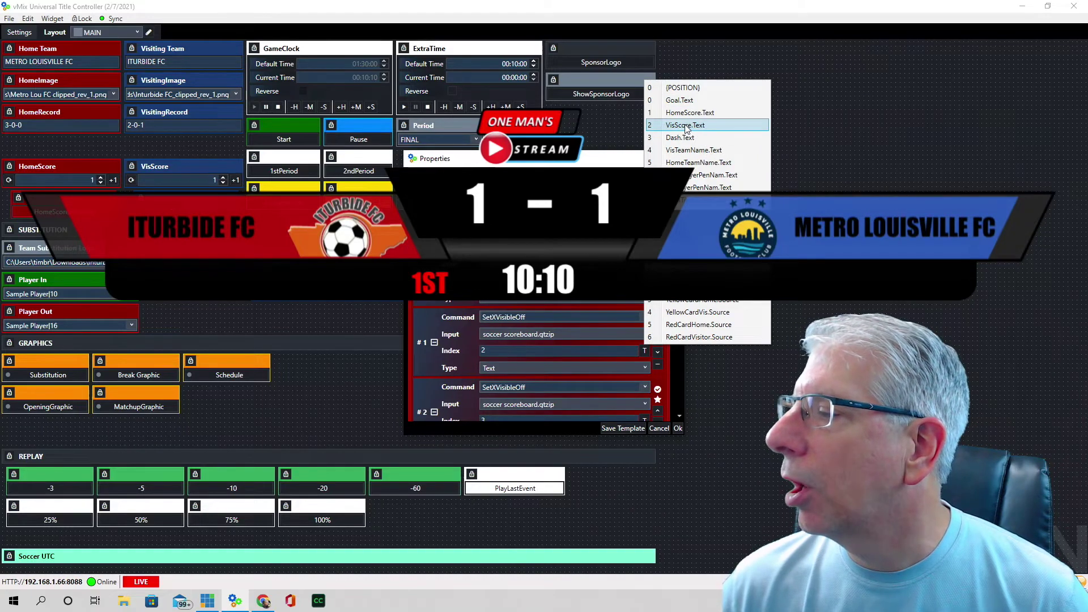
key(Escape)
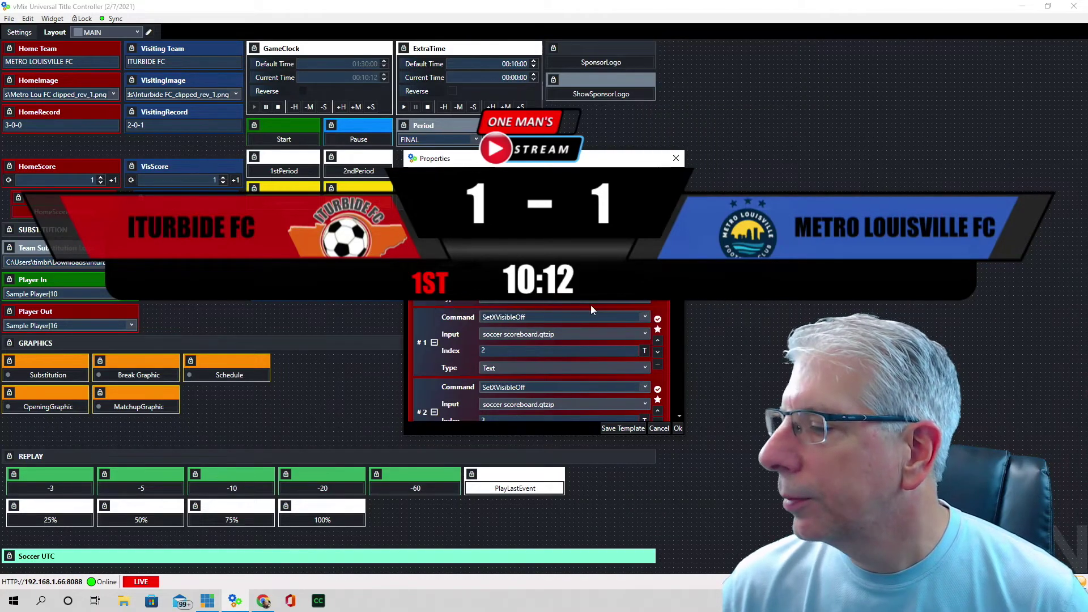
Set the index of command #2 (SetXVisibleOff) to 3 for Dash.Text in soccer scoreboard.qtzip.
scroll(590, 305, down, 2)
scroll(590, 309, down, 1)
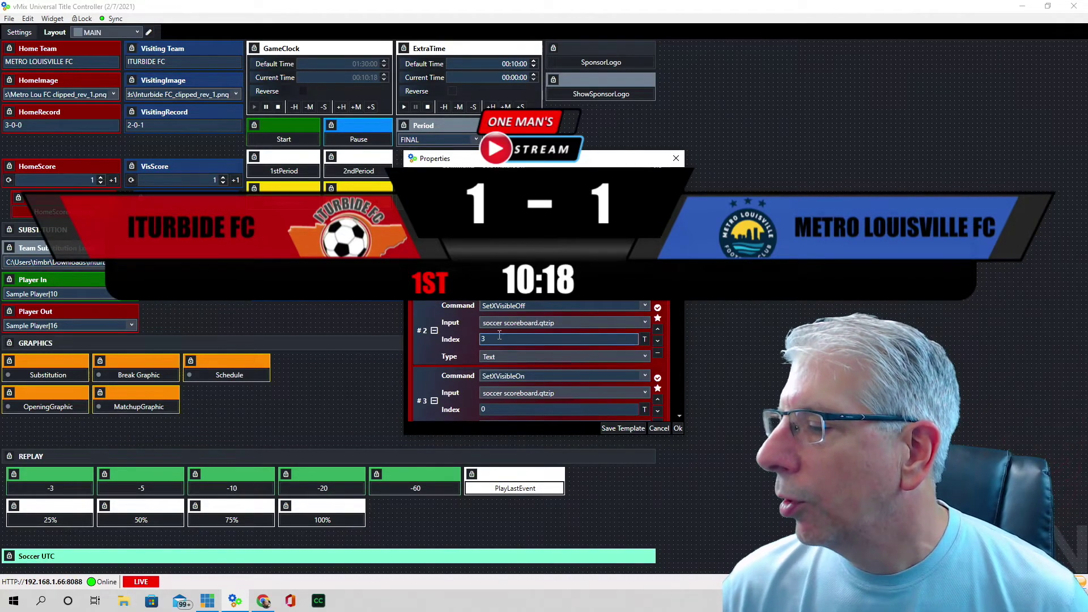
click(645, 340)
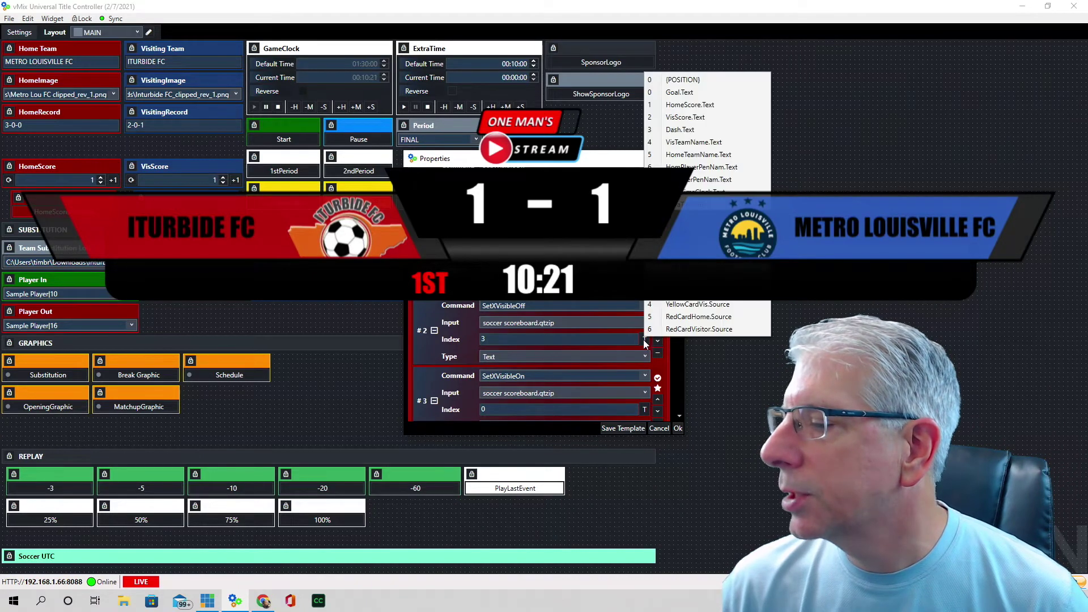
click(695, 131)
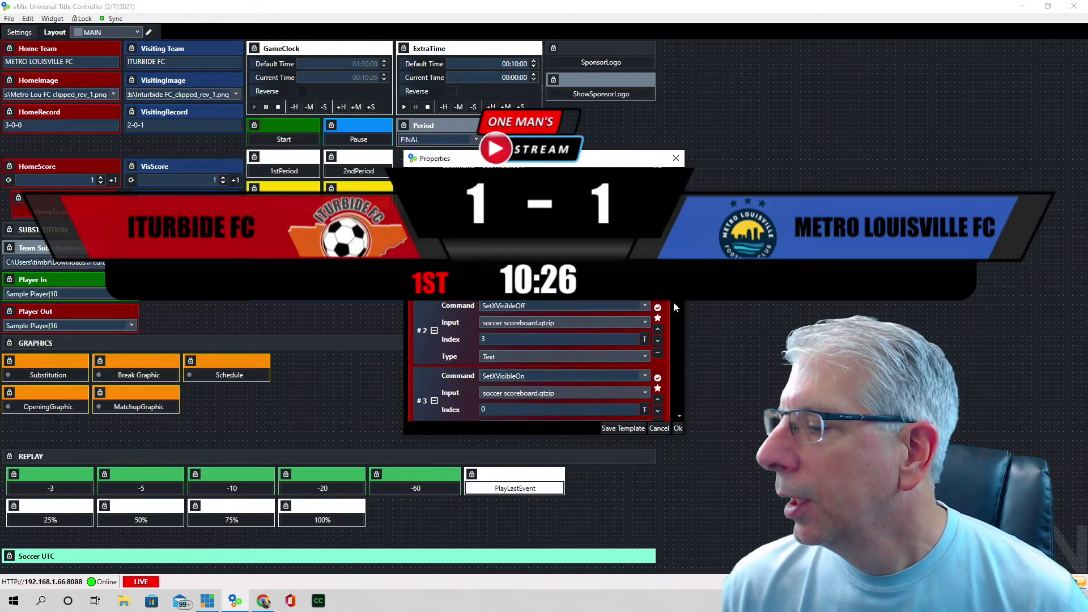
Check which scoreboard title the index of command #3 (SetXVisibleOn) refers to, leaving the list without a choice.
scroll(674, 301, down, 3)
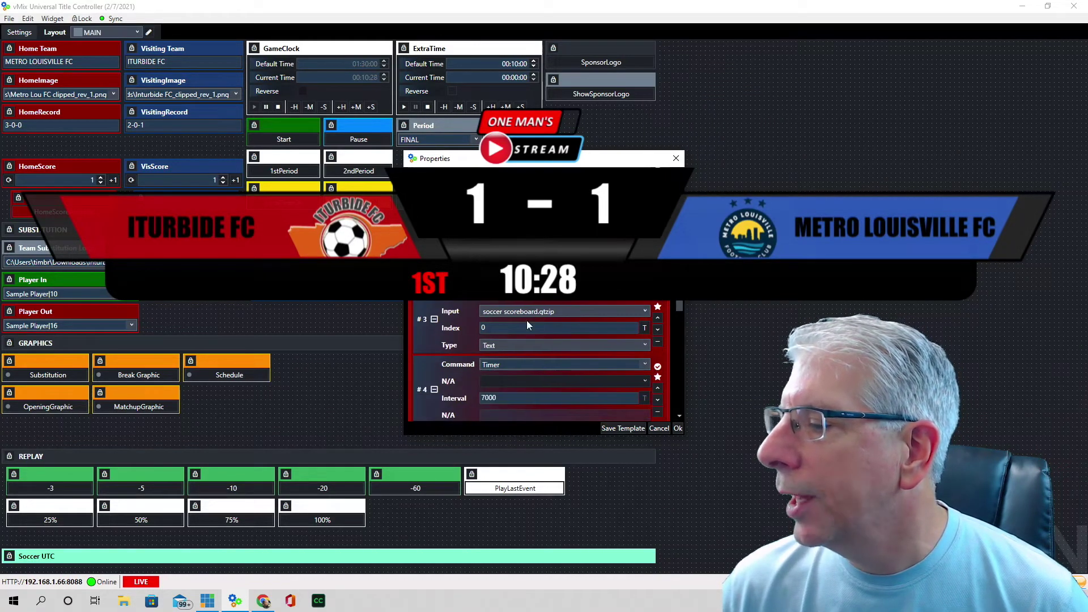
click(500, 328)
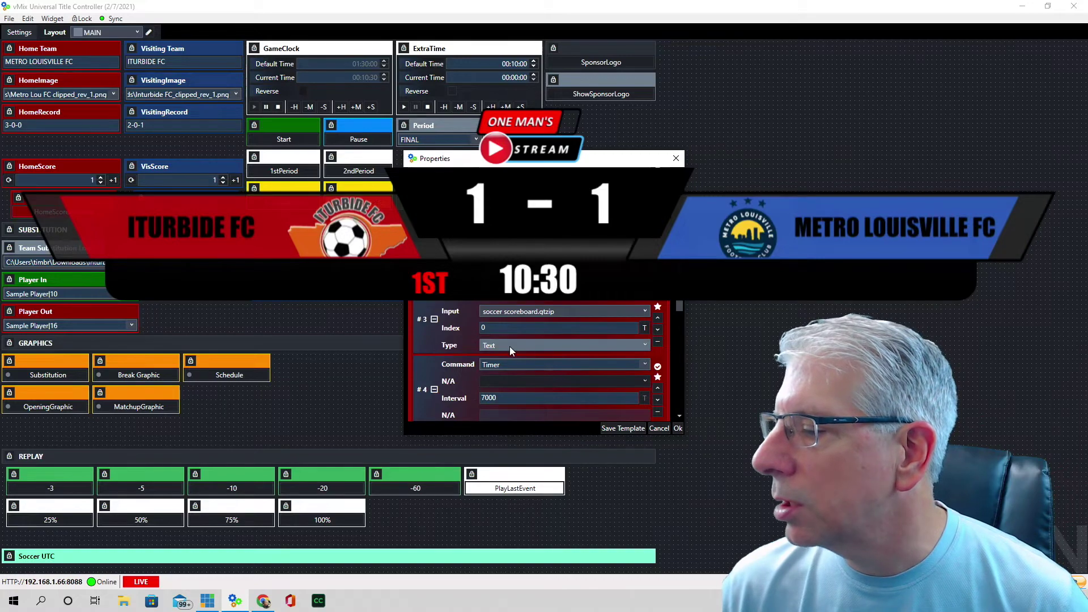
click(646, 329)
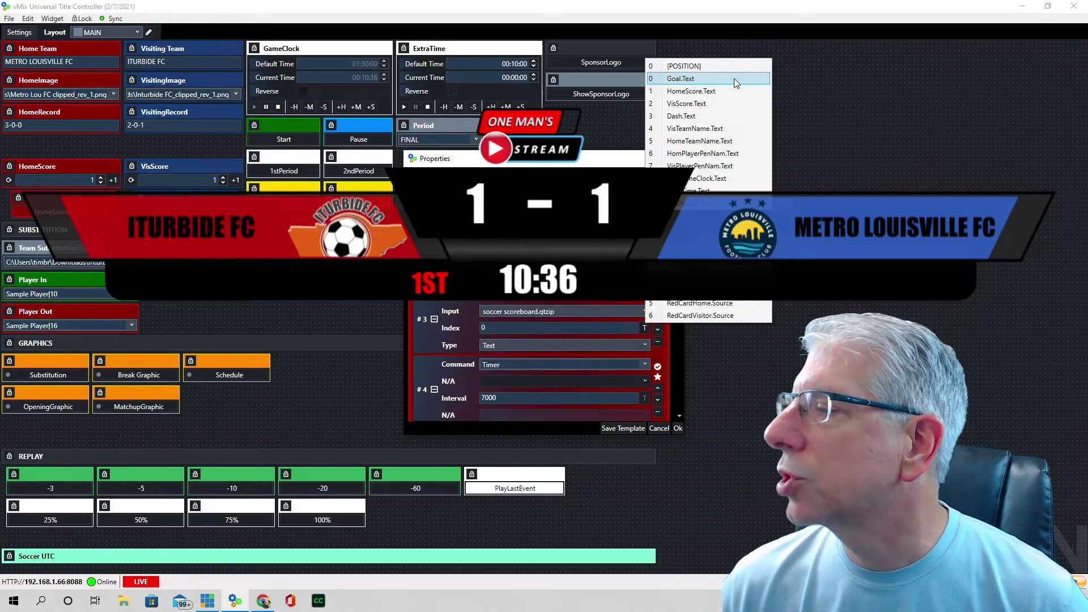
click(939, 110)
Examine the remaining commands #4 to #10 of the goal animation, including the timers, visibility commands and ExecLink.
scroll(599, 382, down, 3)
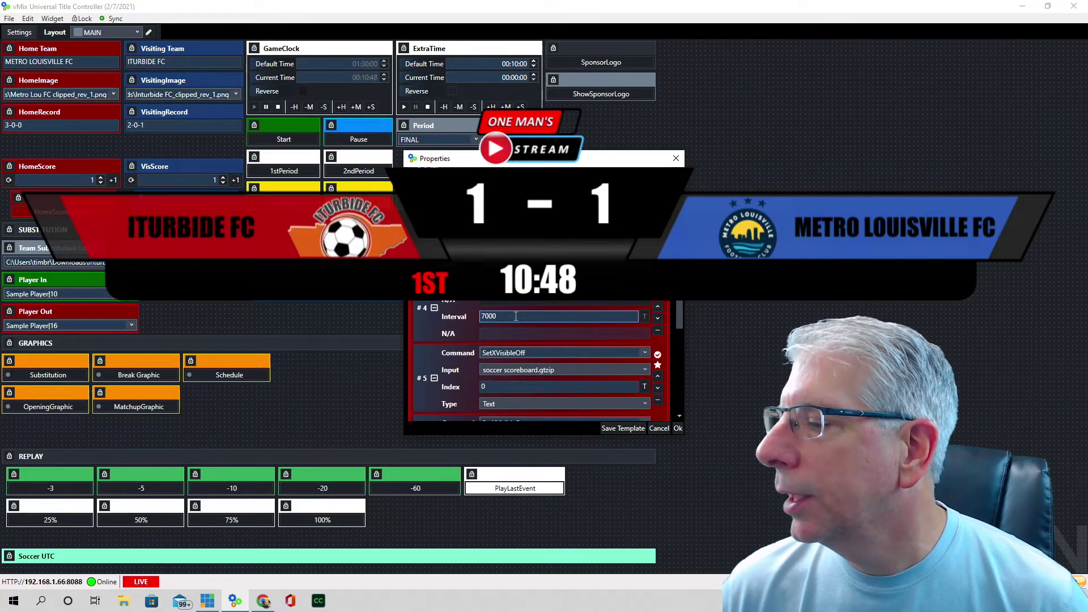
scroll(568, 309, down, 2)
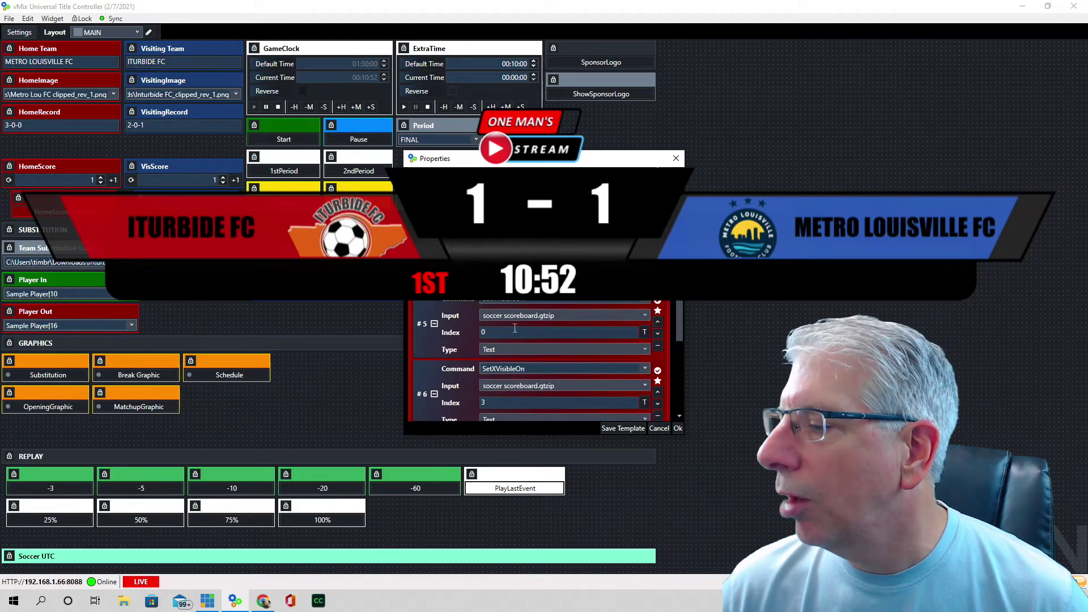
click(485, 333)
scroll(568, 321, down, 2)
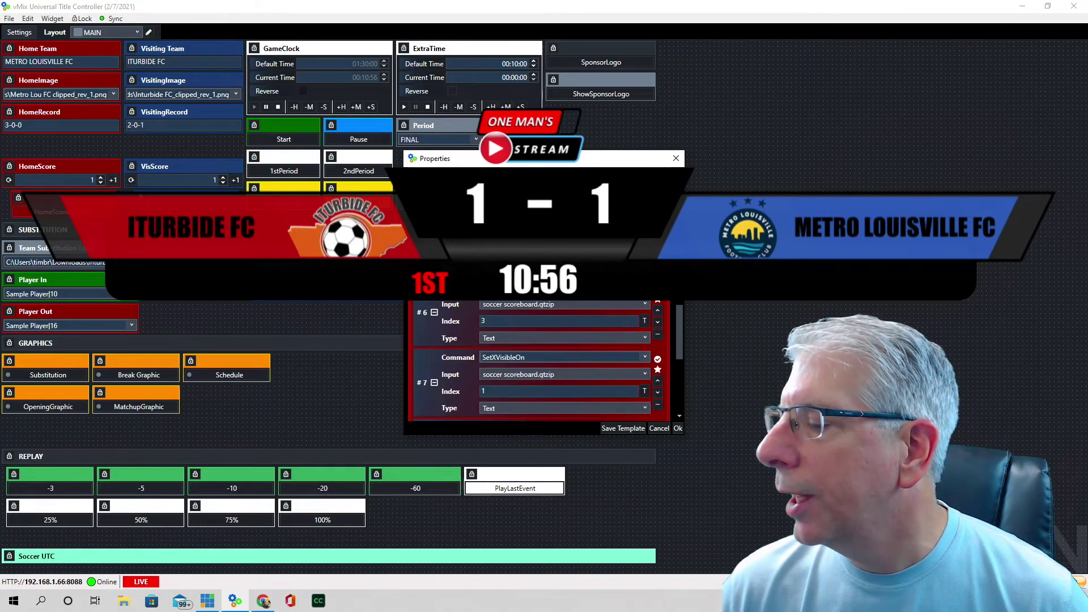
scroll(596, 327, down, 2)
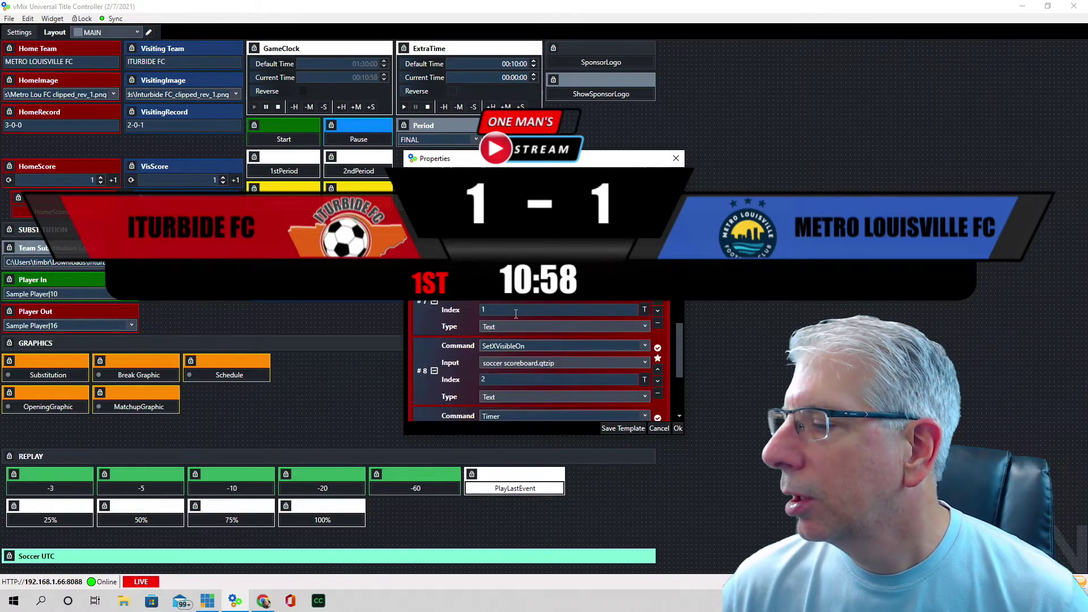
scroll(510, 317, down, 2)
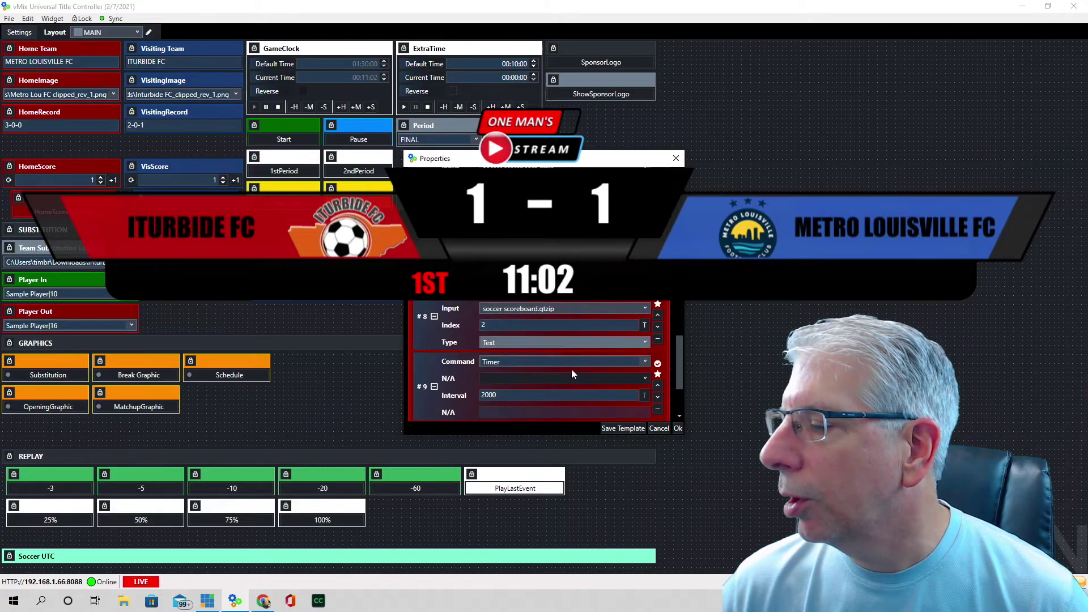
scroll(576, 373, down, 2)
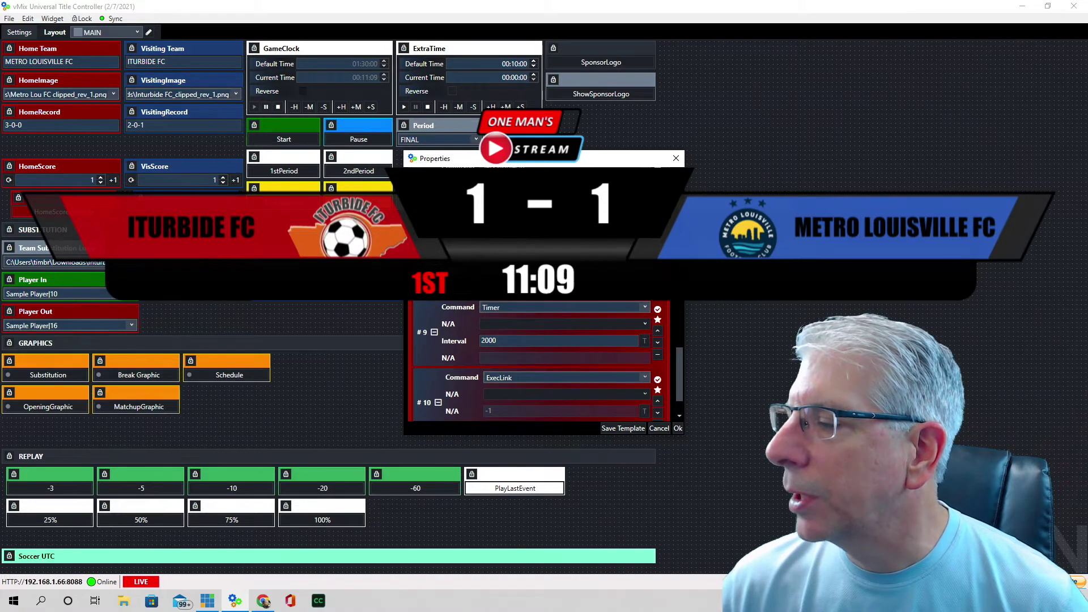
scroll(538, 357, down, 1)
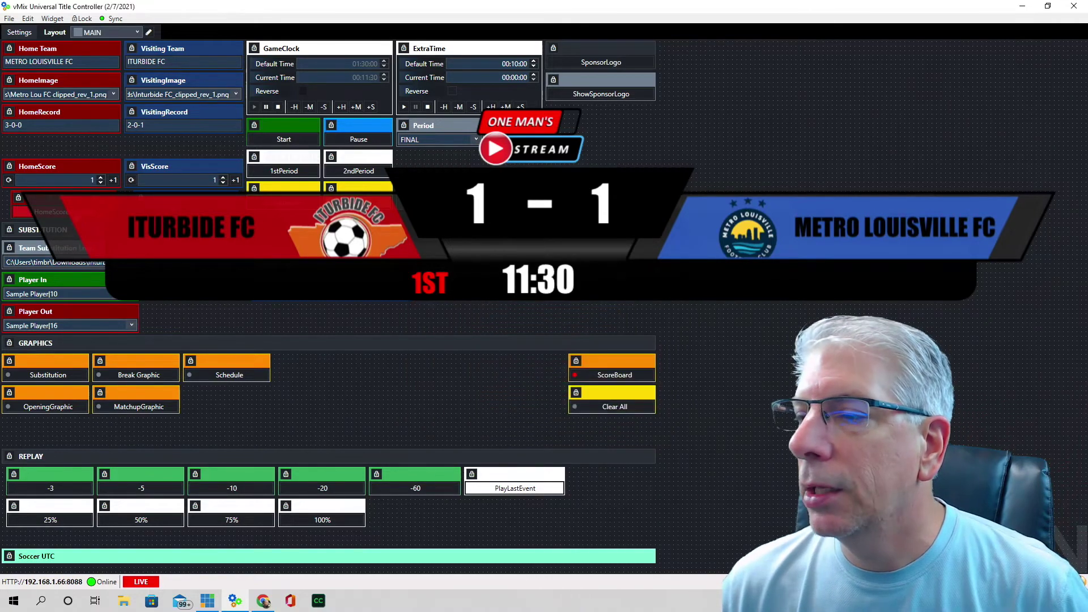
Trigger the HomeScoreAnimate goal animation and start the game clock.
click(62, 206)
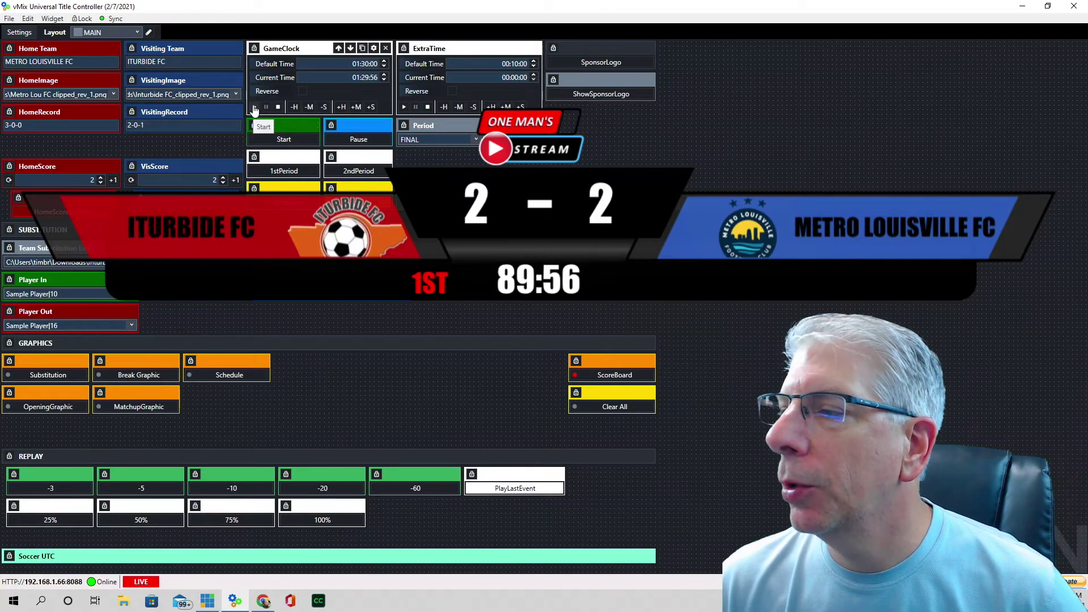
click(254, 107)
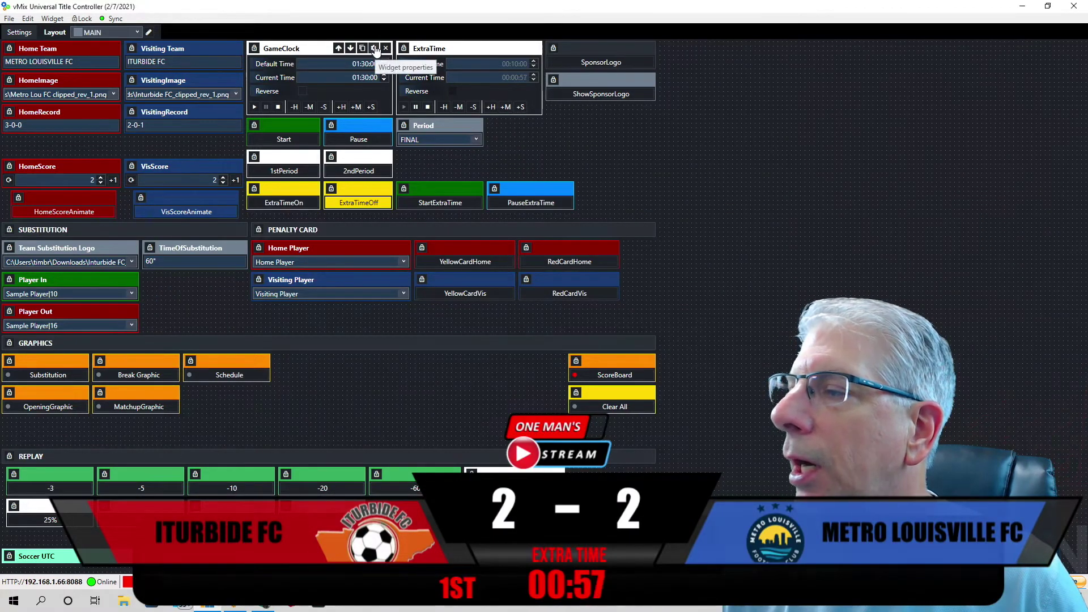
Examine the GameClock widget's hotkey links, title mapping and On Completion event, and close its properties.
click(374, 49)
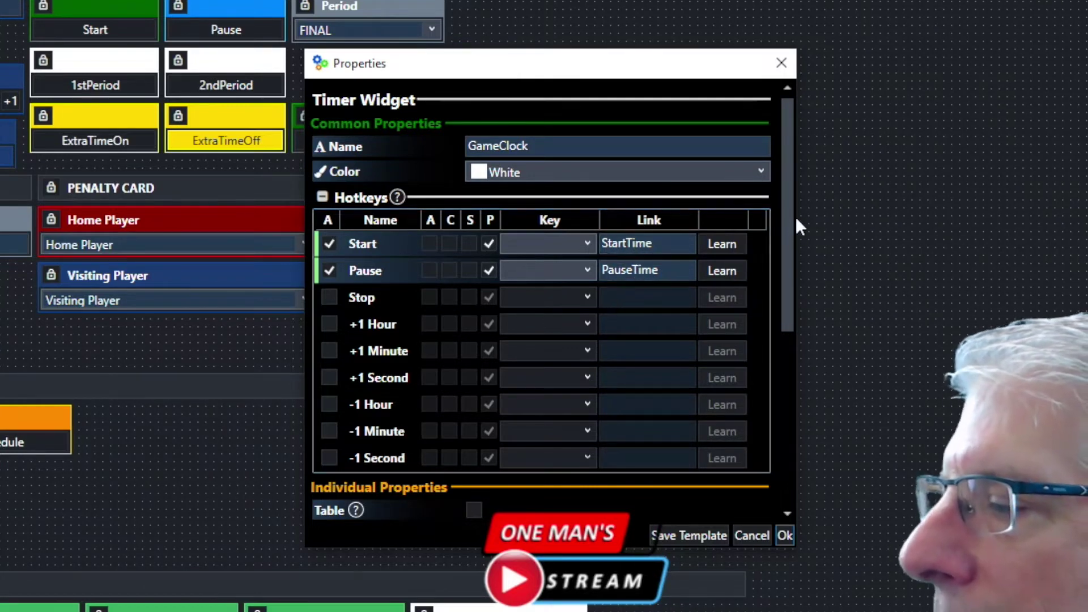
drag(784, 195, 739, 420)
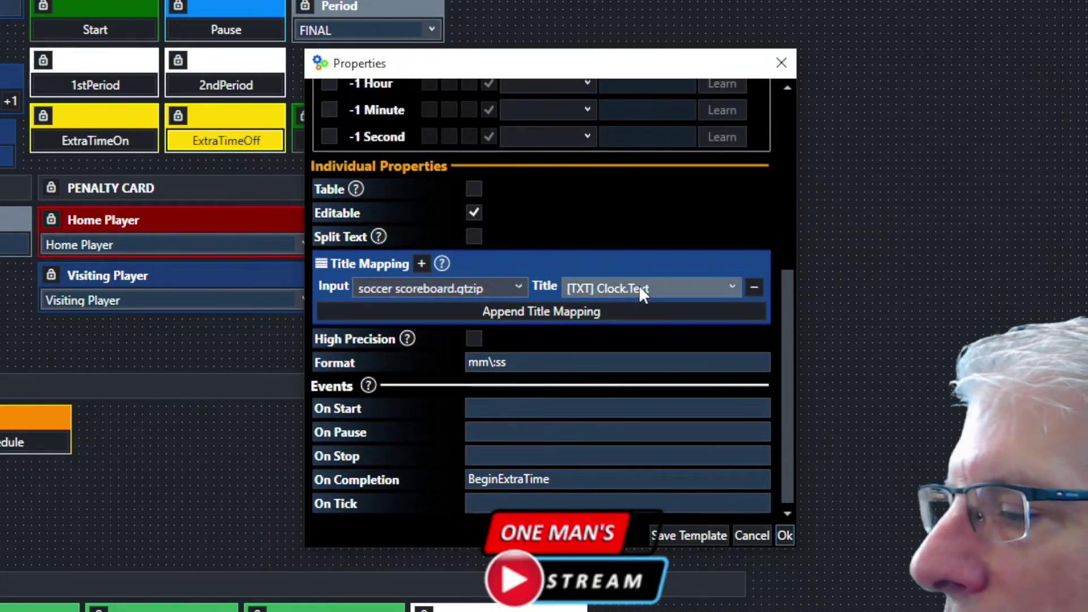
drag(784, 291, 813, 71)
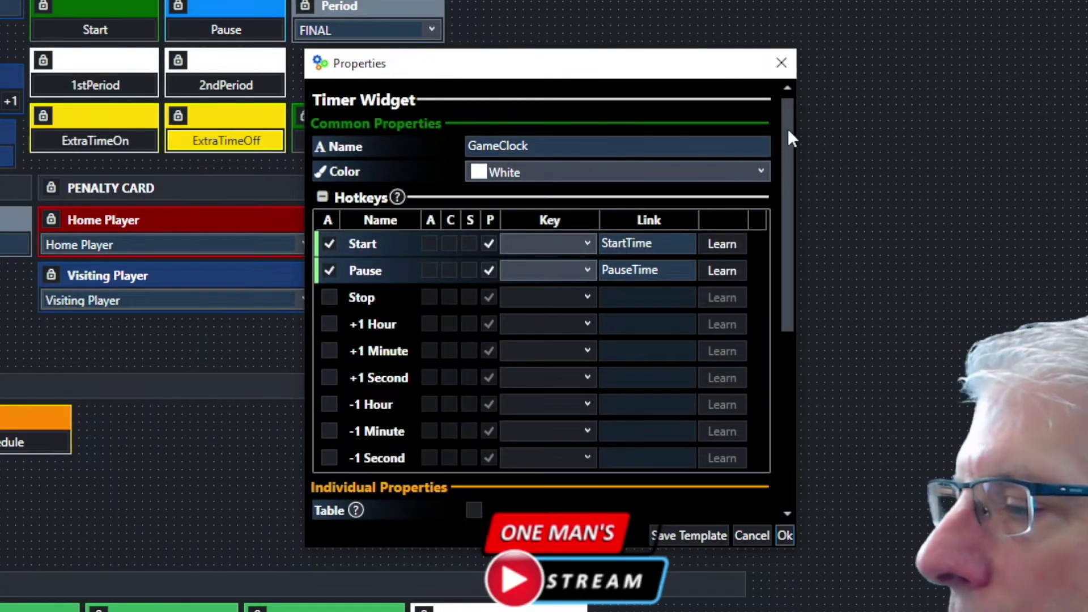
drag(789, 129, 794, 392)
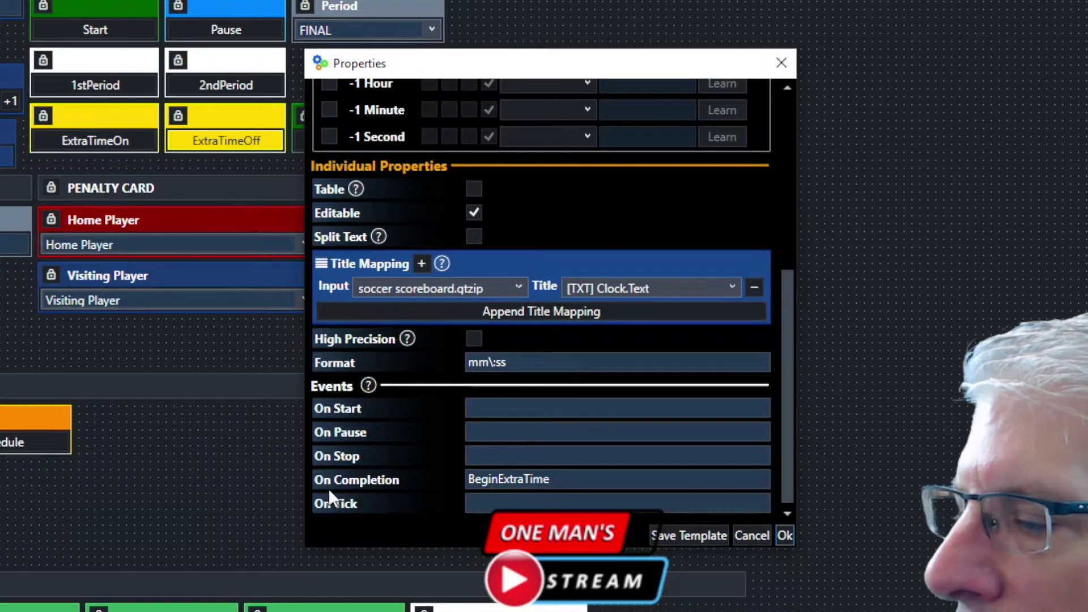
click(479, 479)
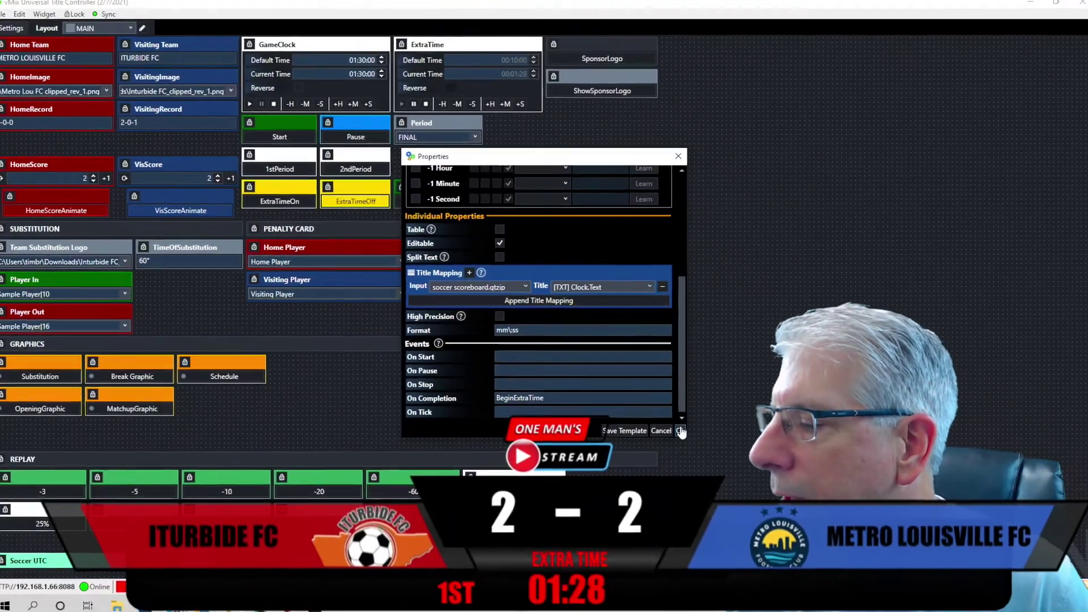
click(721, 471)
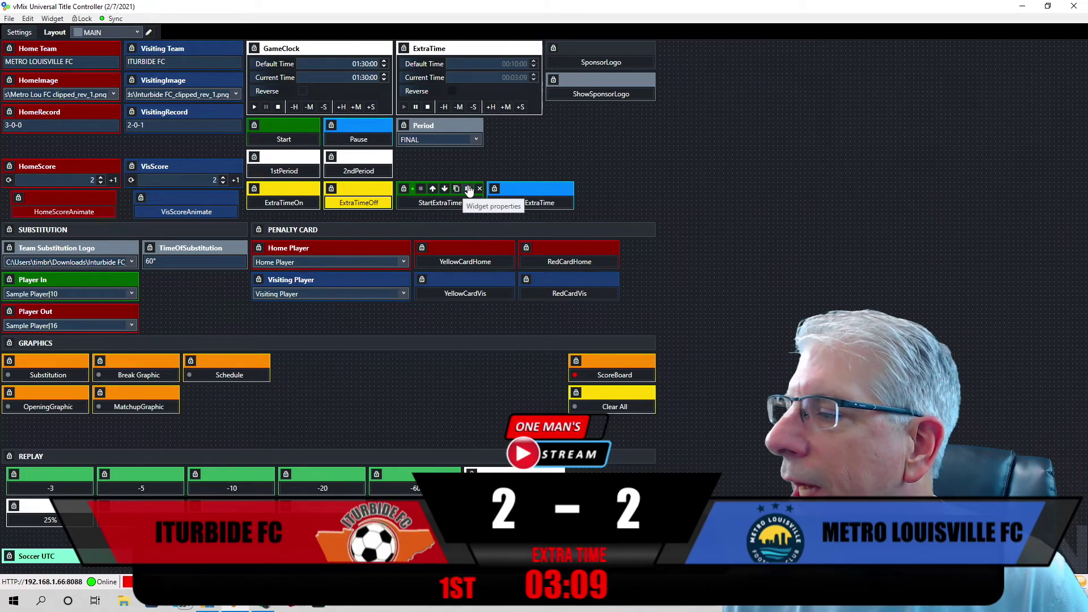
Examine the StartExtraTime button's Execute hotkey link and its ExecLink script command, and close its properties.
click(468, 188)
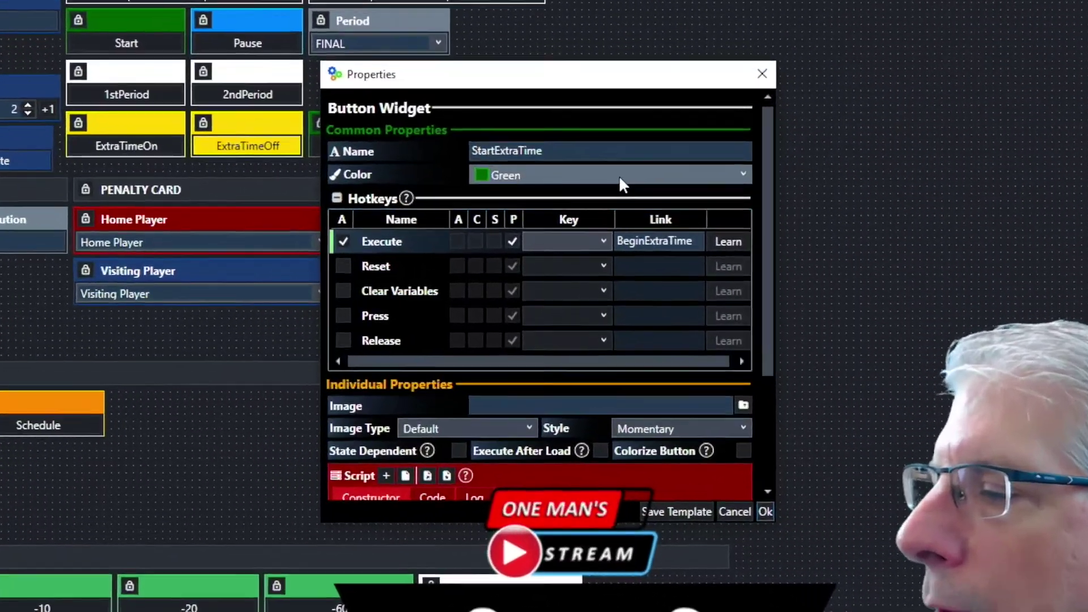
scroll(603, 209, down, 3)
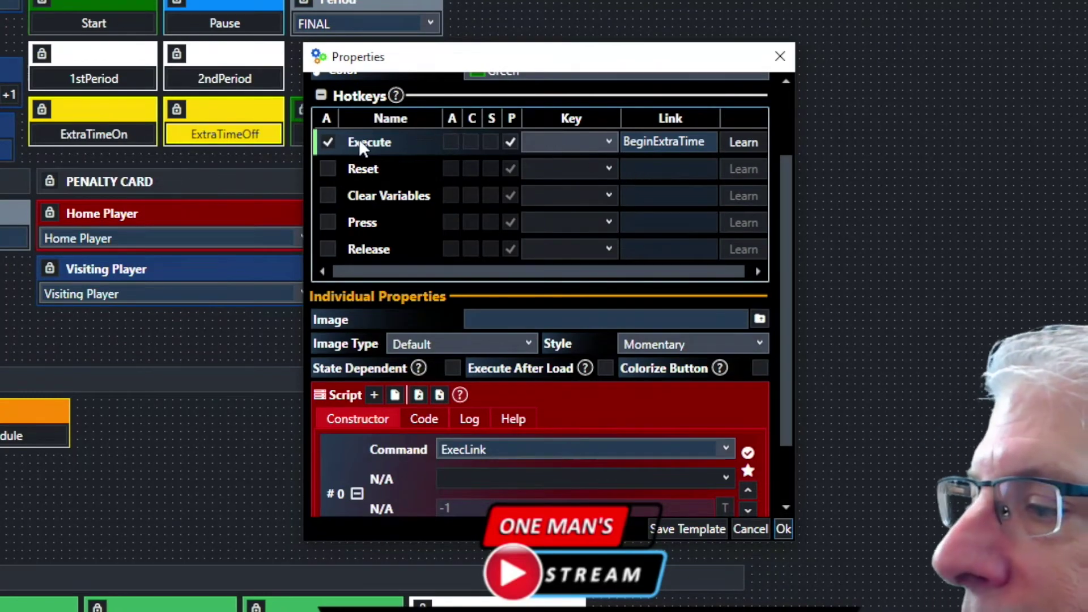
scroll(494, 187, up, 2)
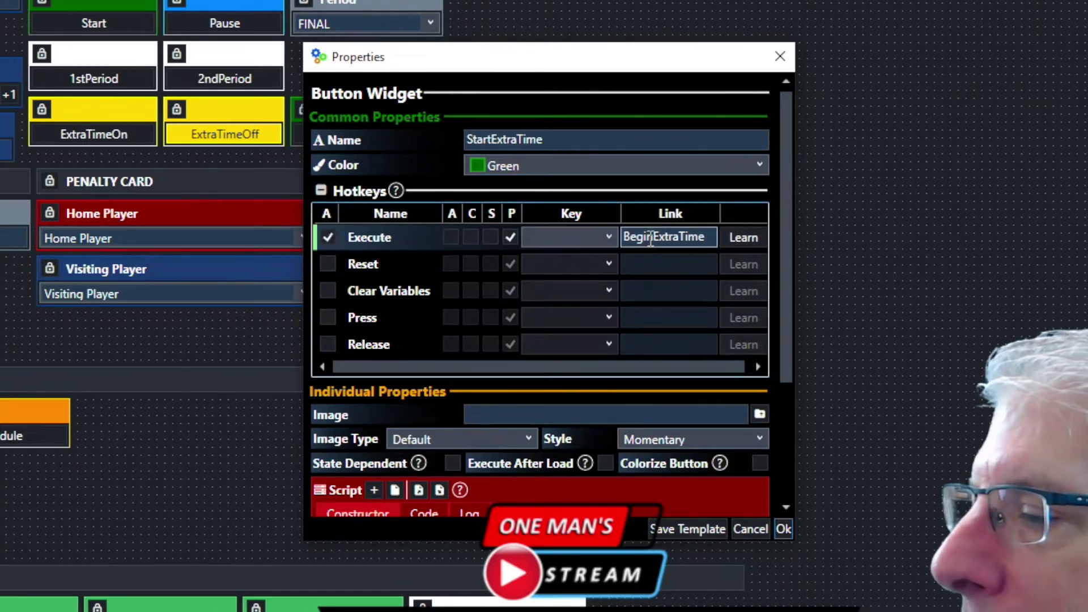
scroll(646, 340, down, 3)
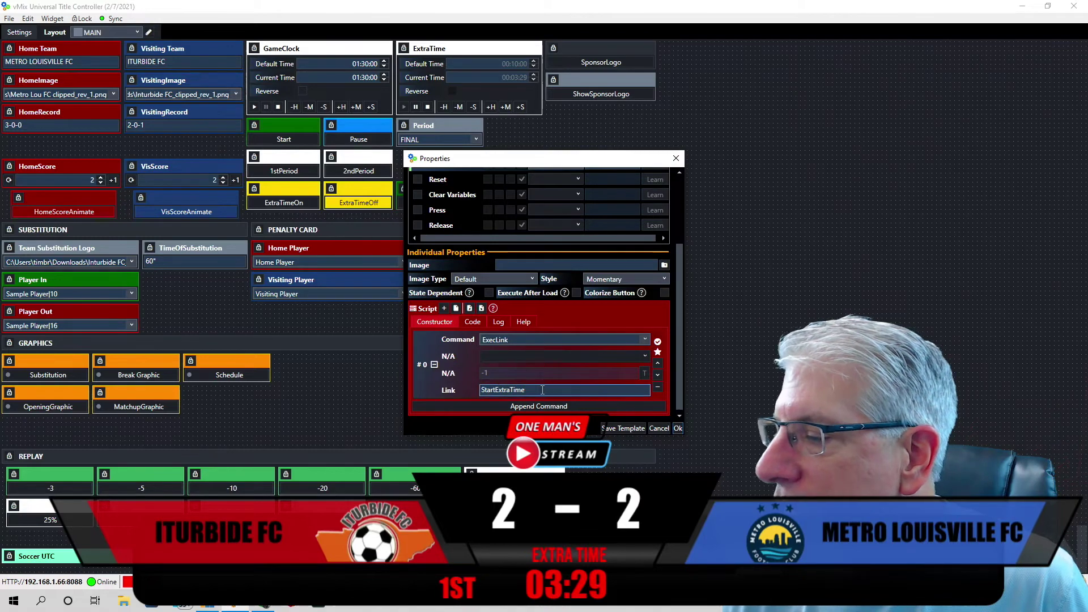
click(678, 429)
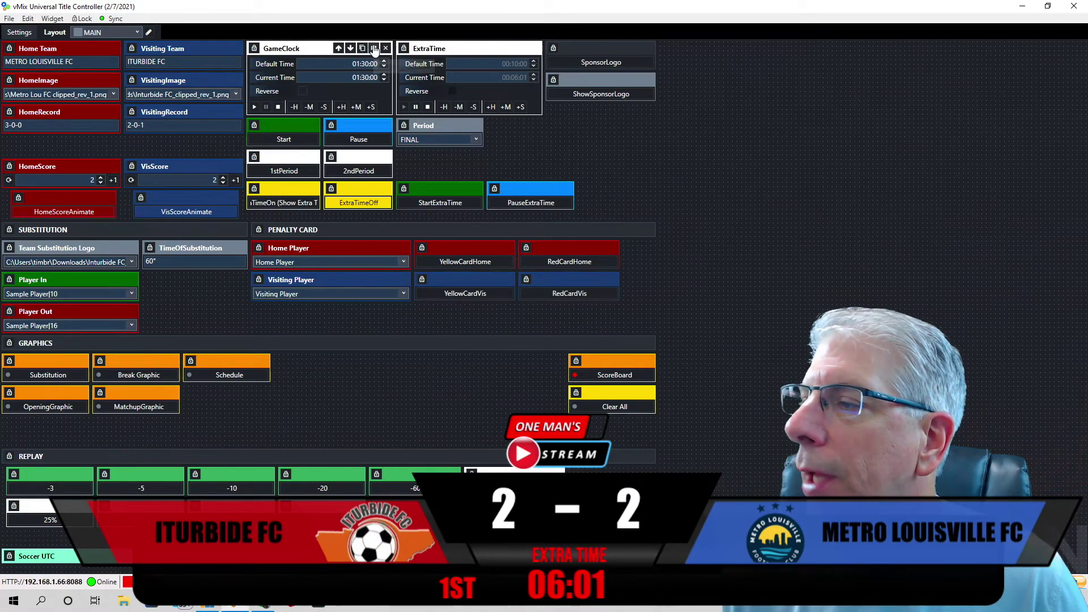
Check the GameClock's On Completion event against the StartExtraTime button's script command, closing the properties of both widgets.
click(373, 47)
scroll(514, 270, down, 5)
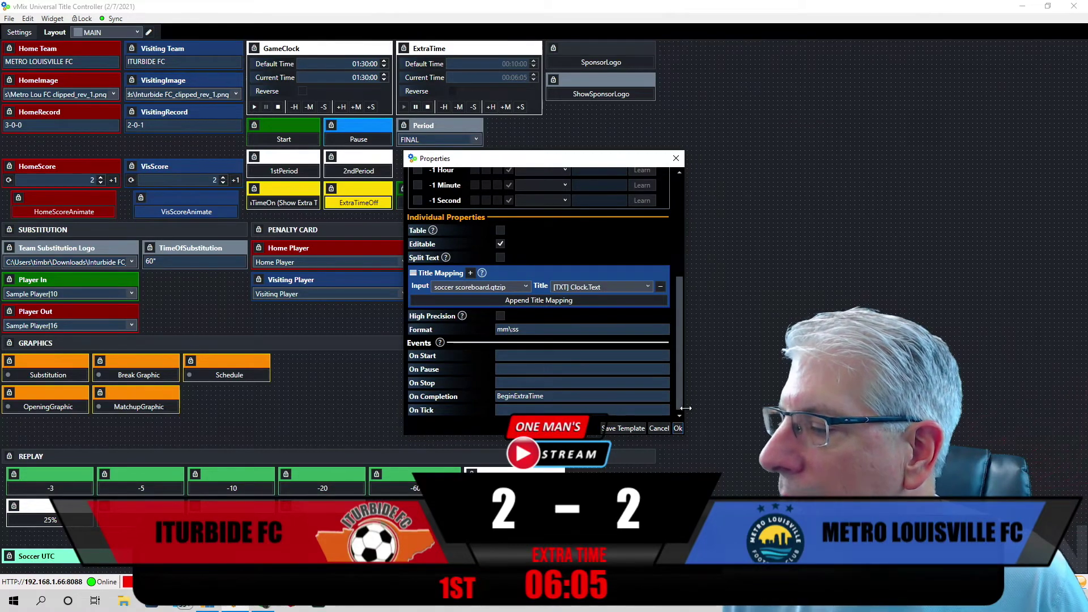
click(678, 429)
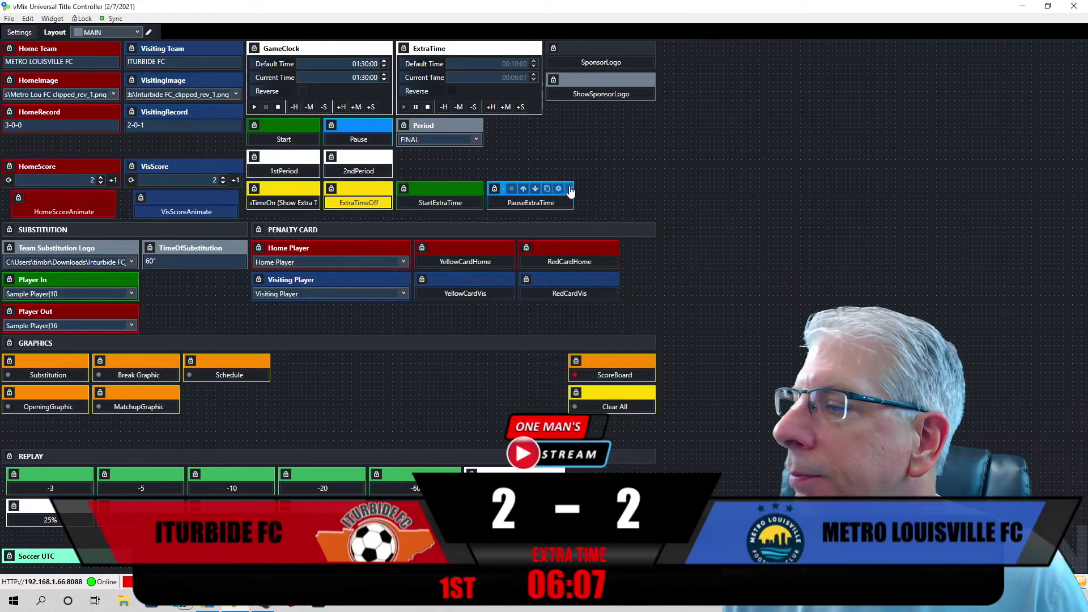
click(468, 189)
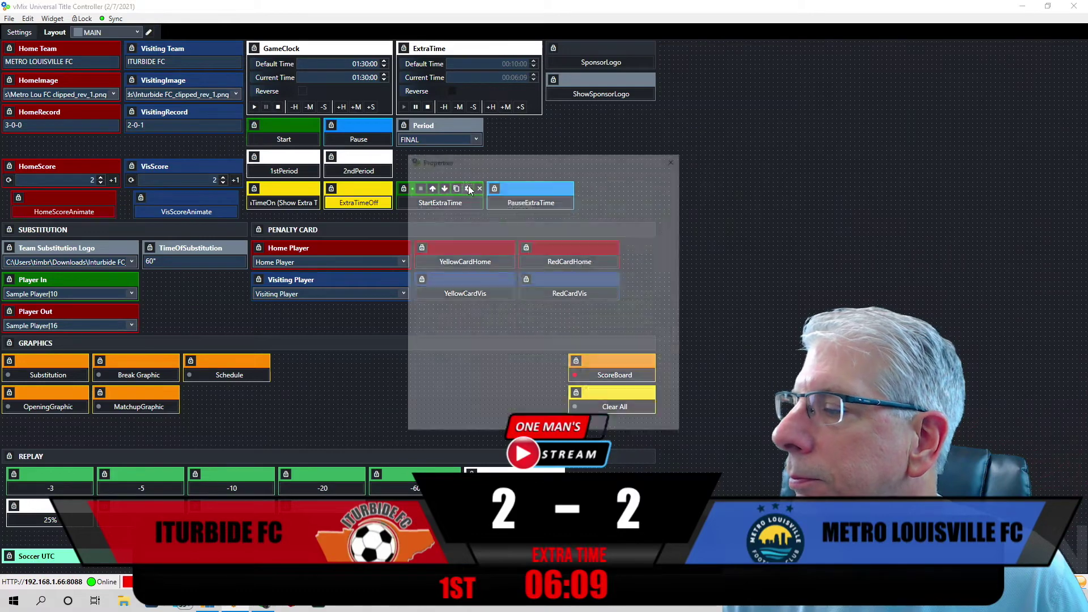
scroll(617, 335, down, 5)
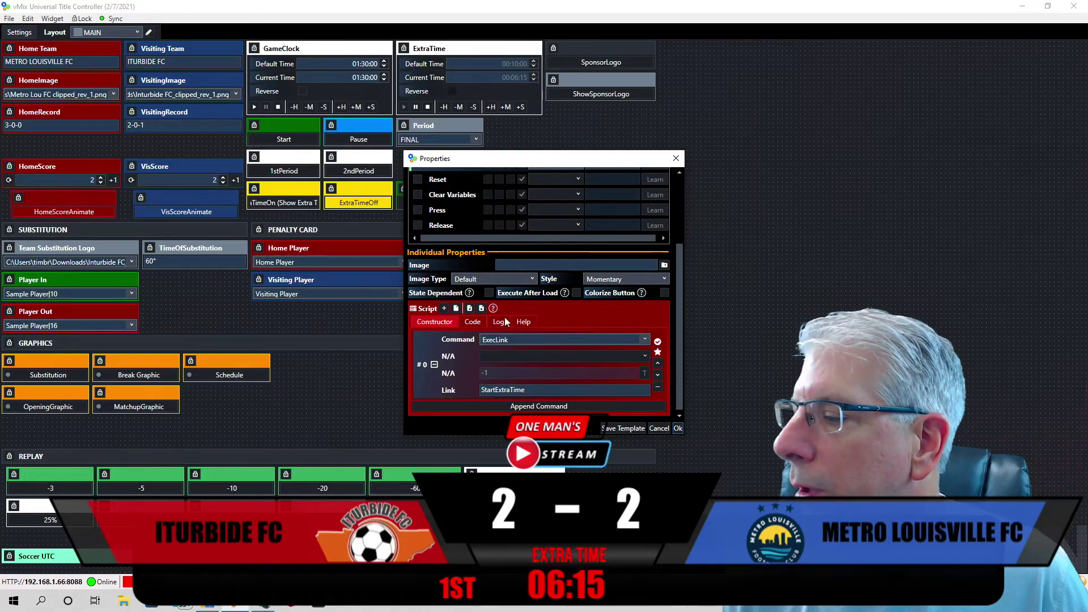
click(679, 430)
Examine the ExtraTime timer's Start and Pause hotkey links, title mapping and On Start event, and close its properties.
click(523, 48)
scroll(513, 248, down, 3)
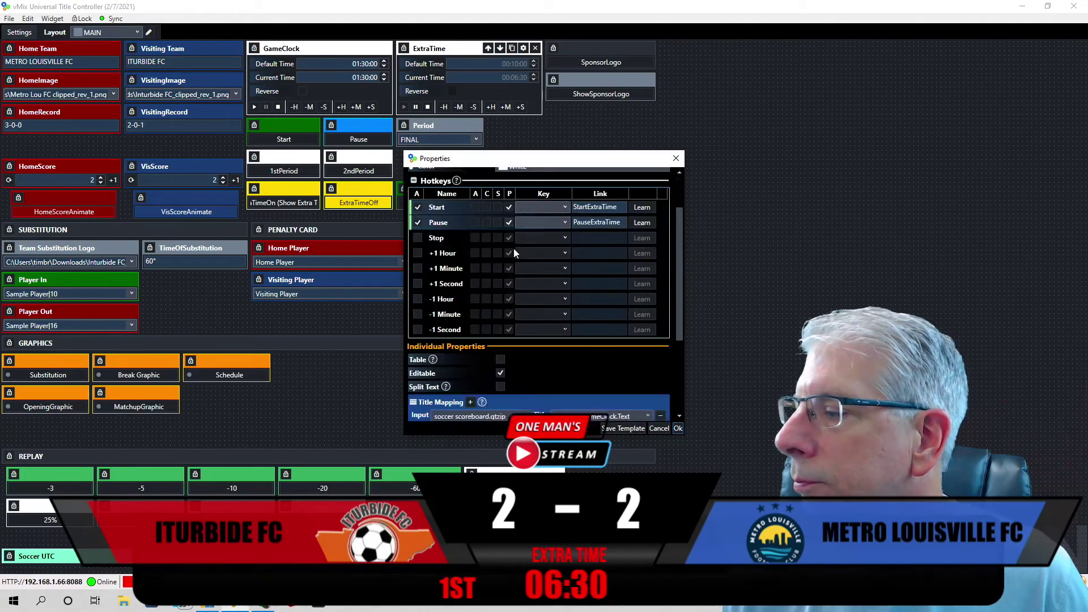
scroll(513, 249, down, 3)
scroll(514, 248, down, 1)
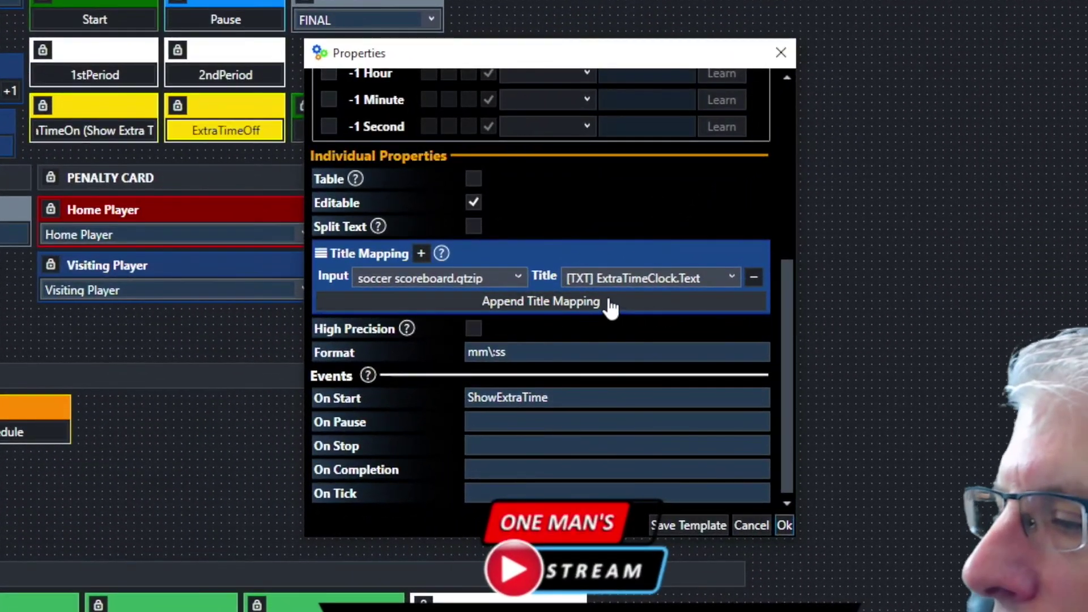
scroll(610, 301, up, 5)
scroll(608, 297, up, 4)
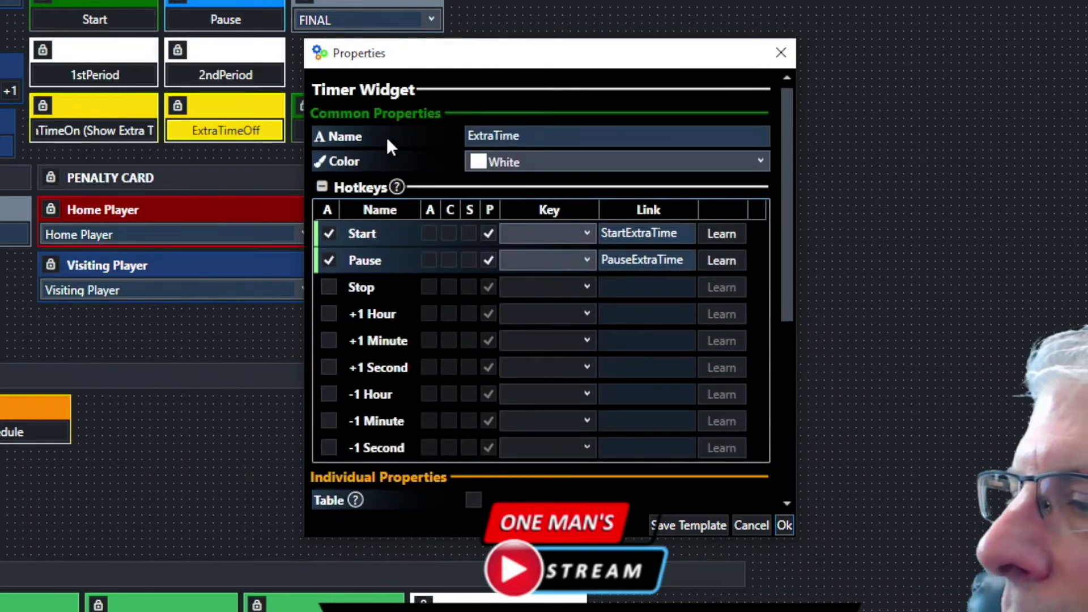
scroll(537, 161, down, 6)
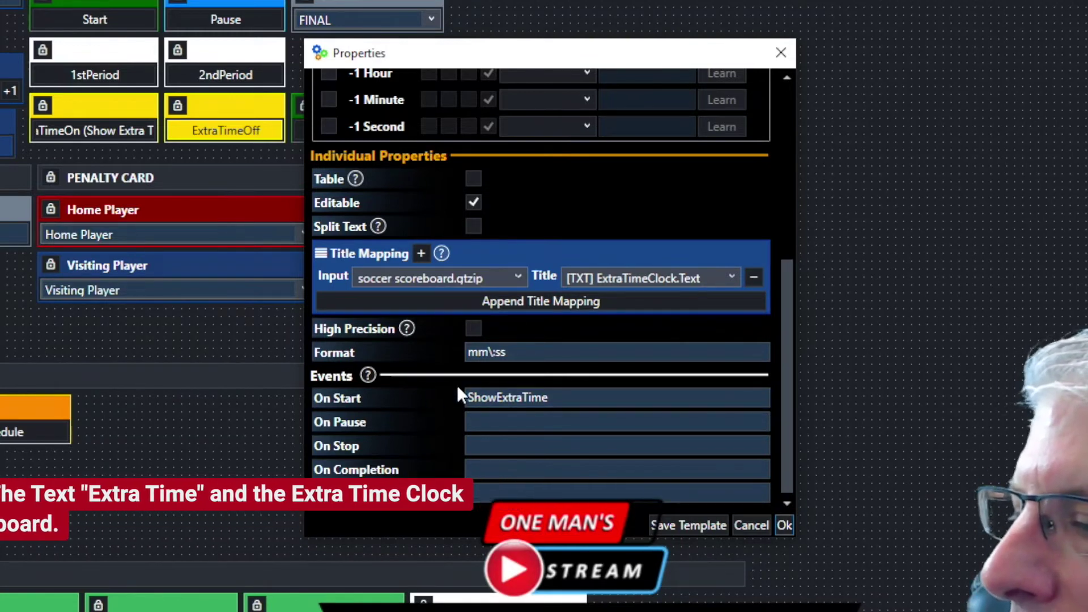
click(500, 300)
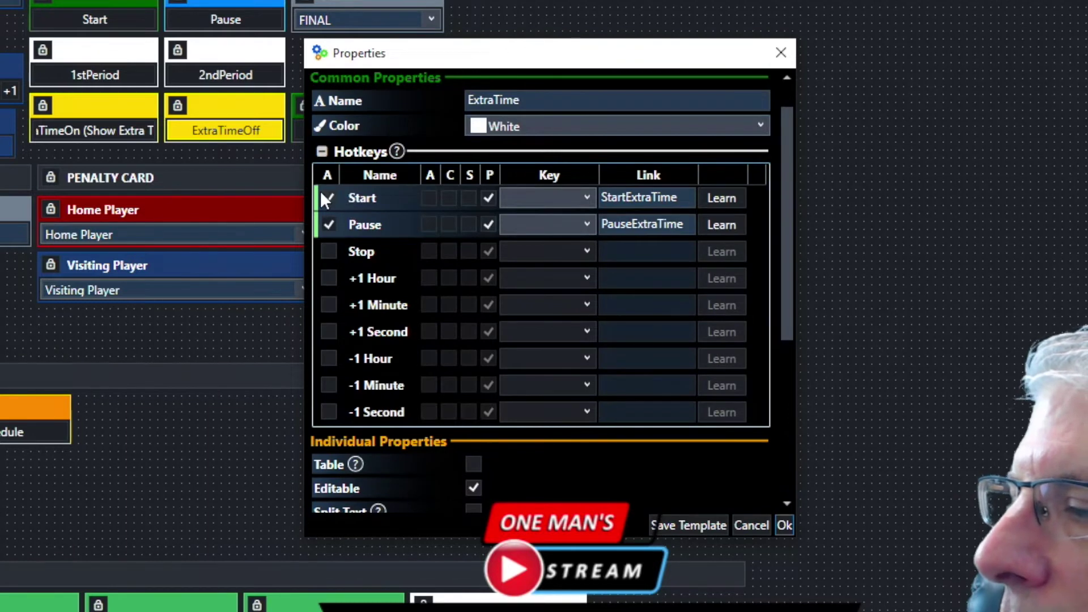
scroll(556, 398, down, 5)
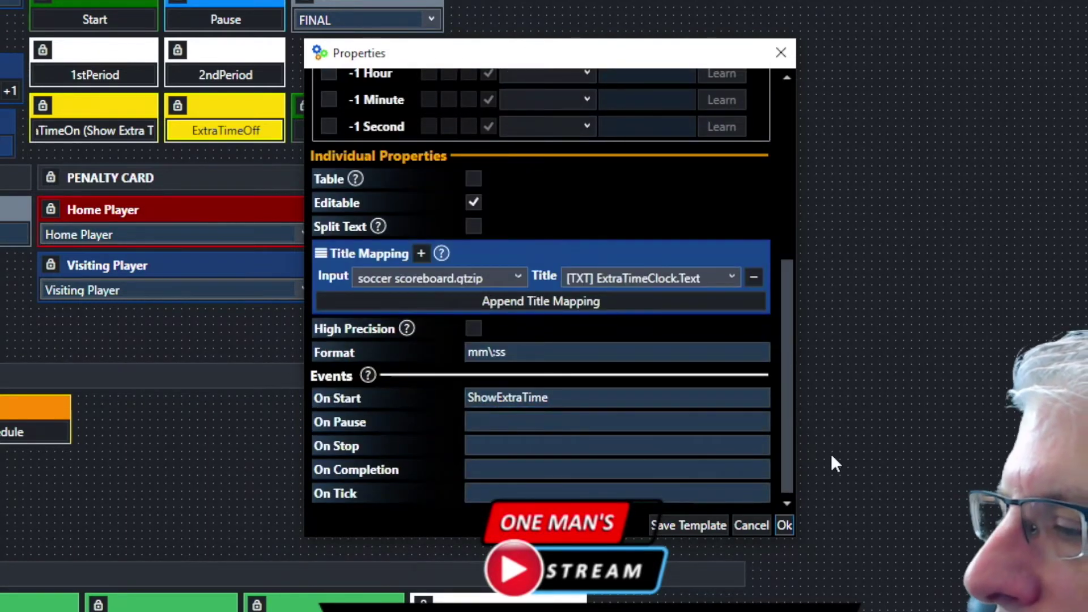
click(784, 526)
Examine the Execute hotkey link and the visibility commands in the script of the ExtraTimeOn (Show Extra Time) button.
mouse_move(149, 109)
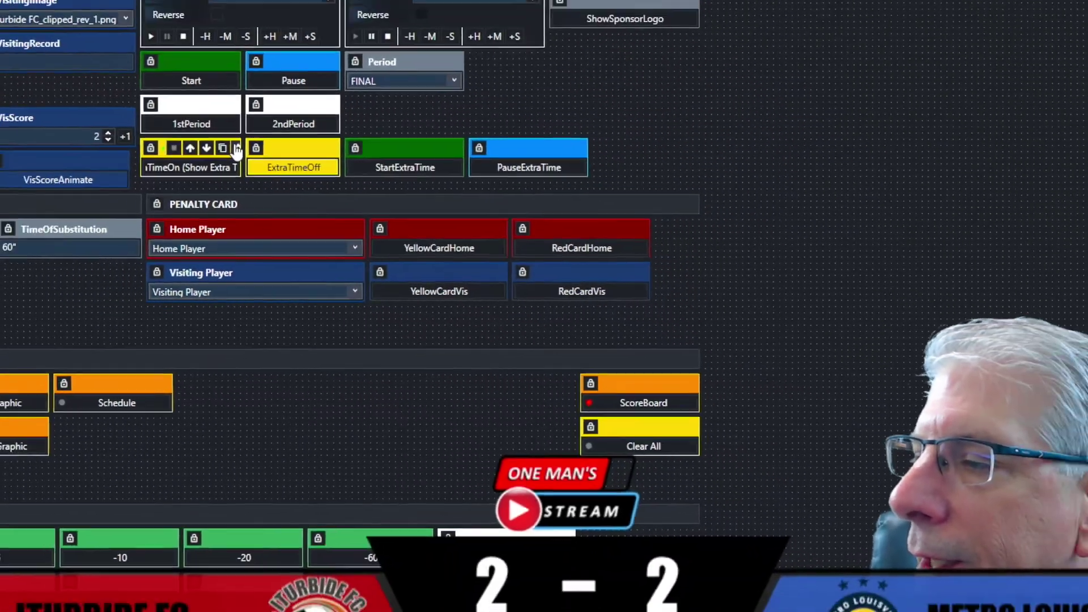
click(237, 148)
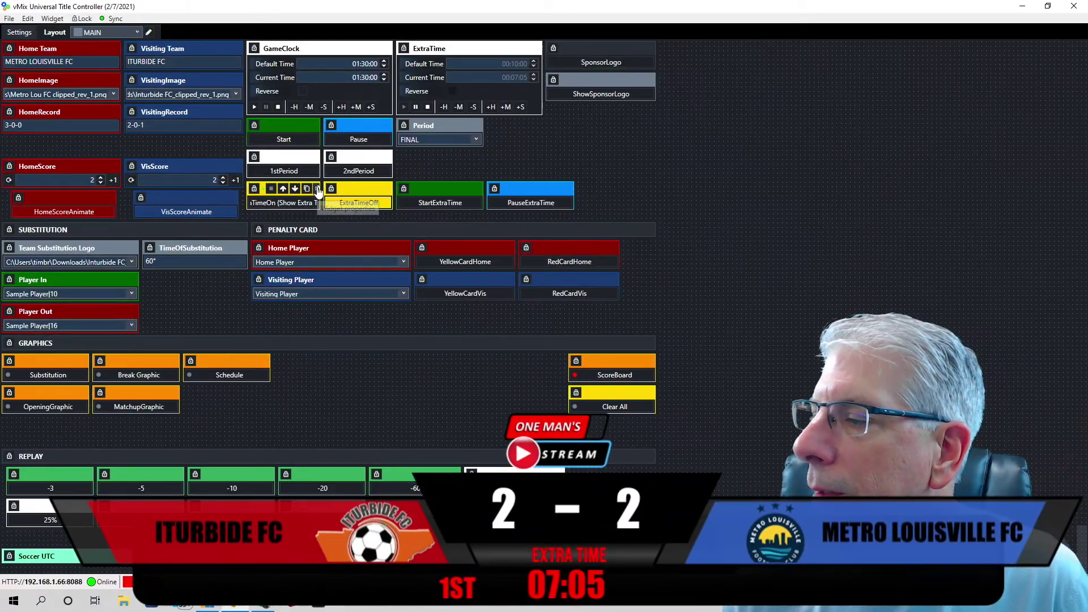
scroll(574, 298, down, 3)
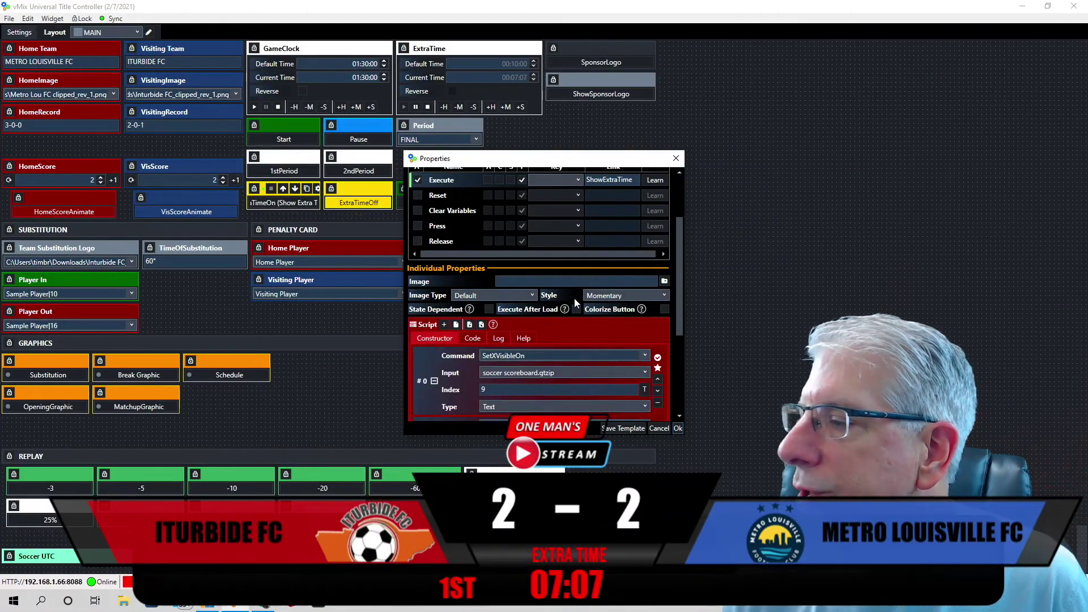
scroll(574, 297, up, 3)
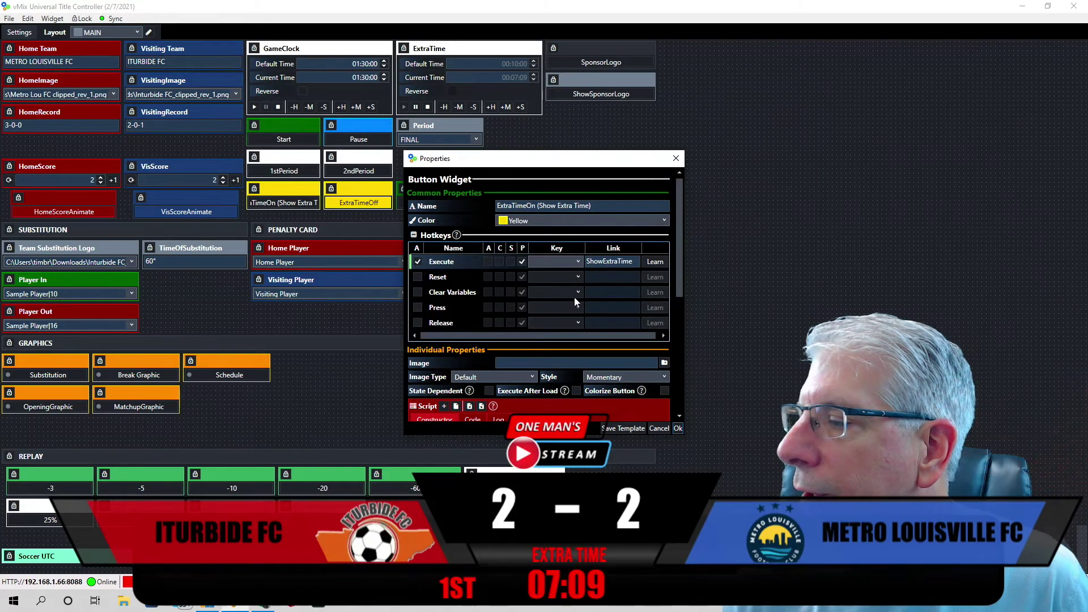
scroll(576, 297, down, 3)
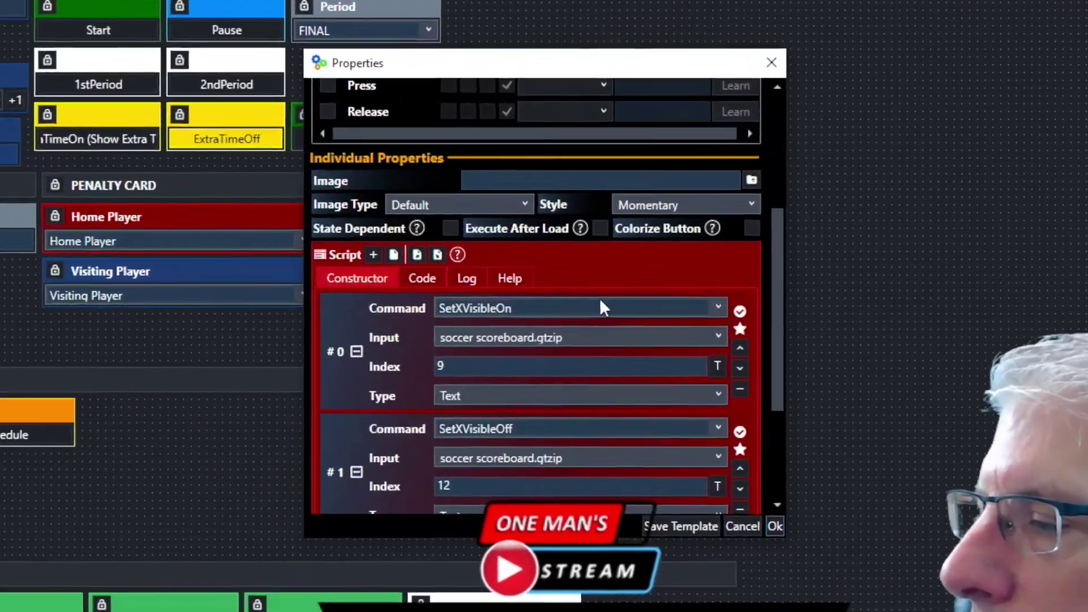
scroll(577, 299, up, 3)
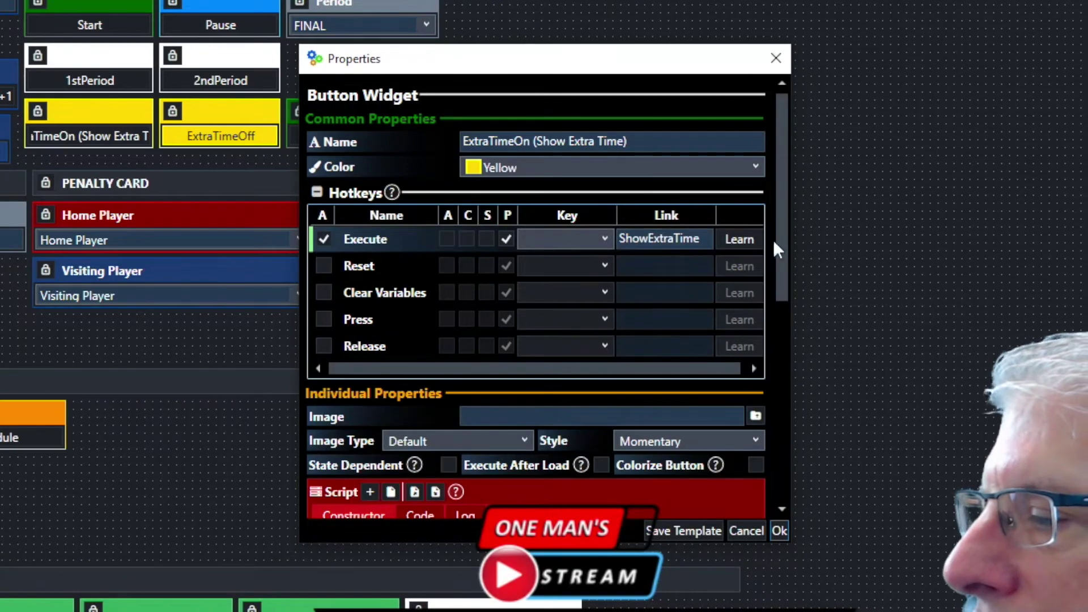
scroll(625, 333, down, 5)
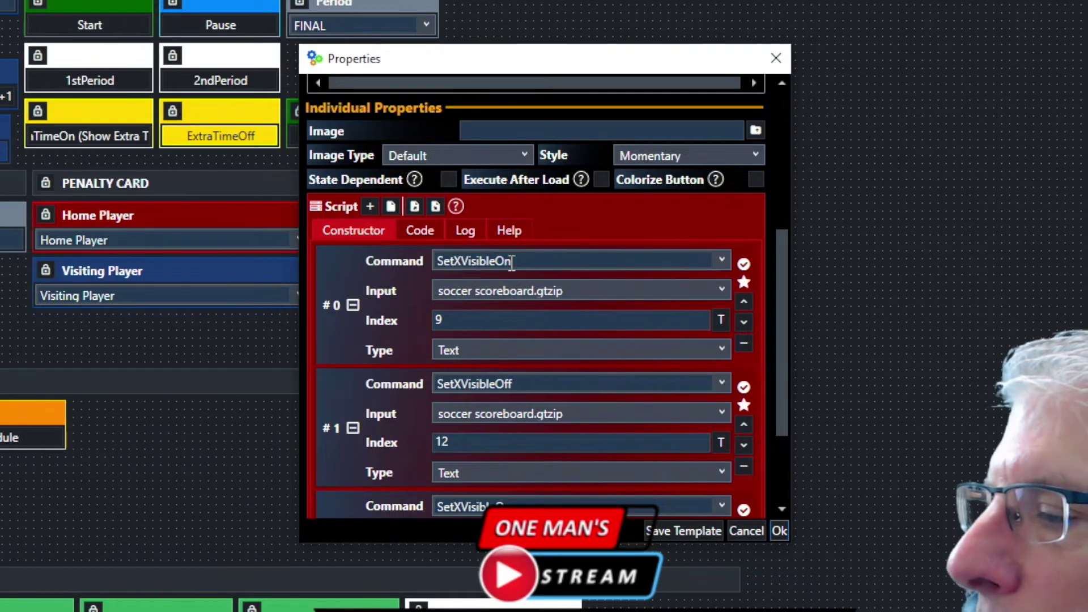
Check which scoreboard title the index of command #0 (SetXVisibleOn) refers to, keeping index 9.
click(721, 320)
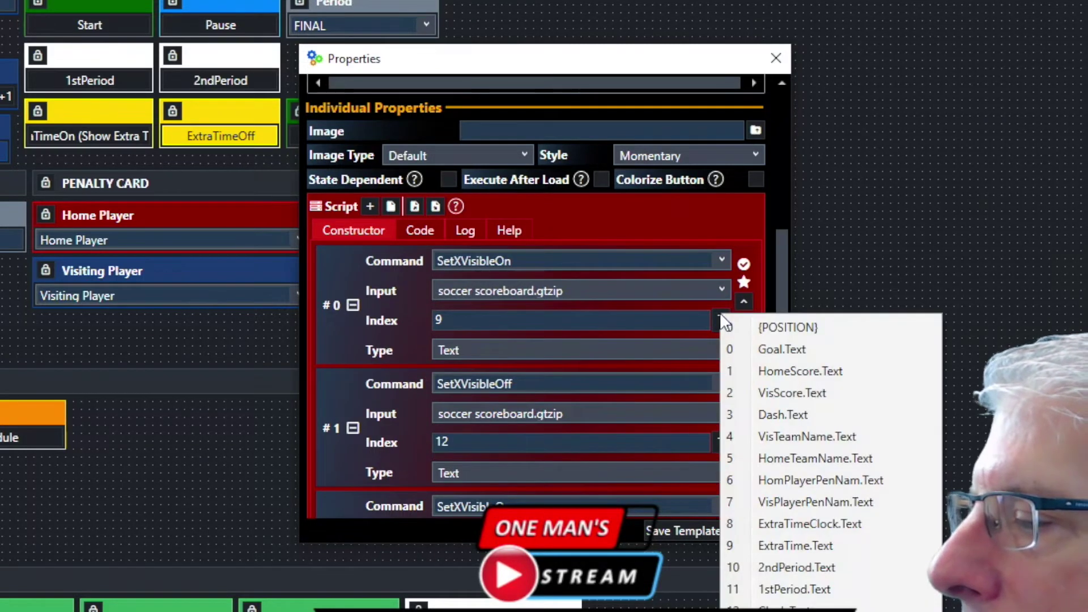
click(789, 549)
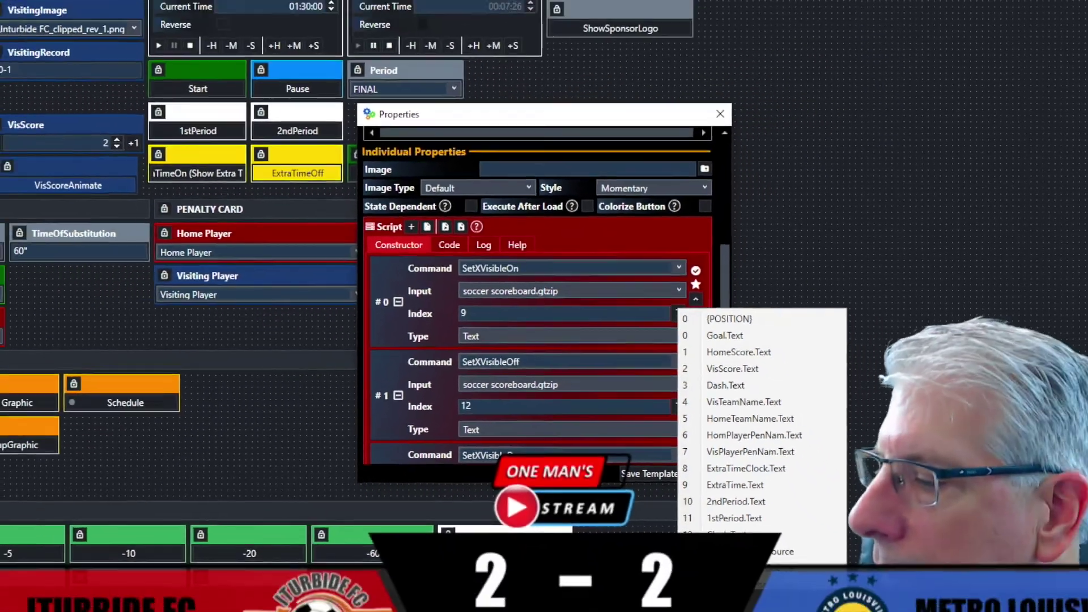
click(793, 546)
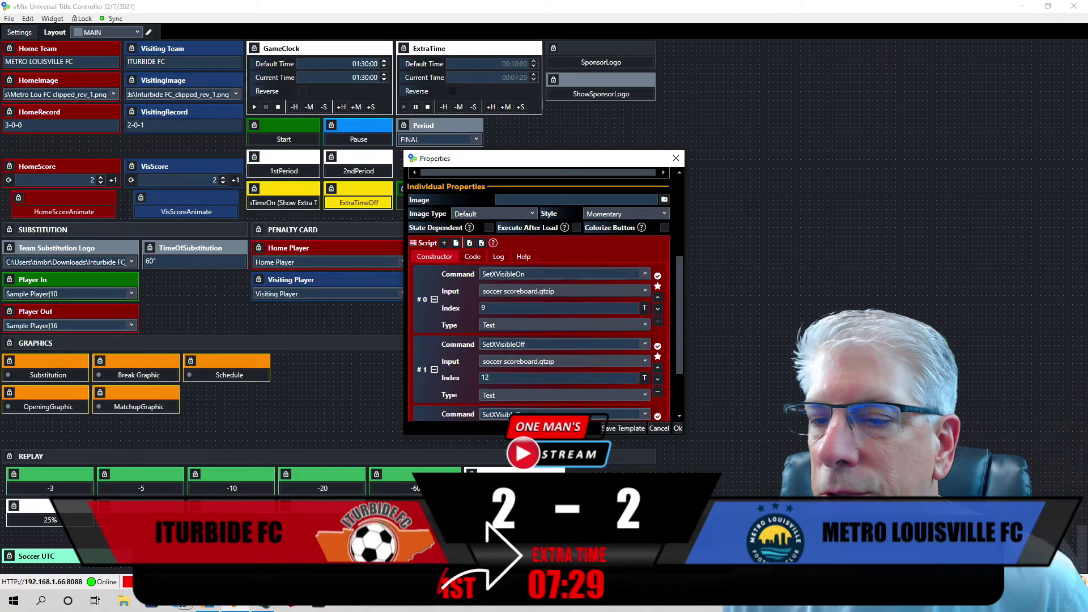
Check which scoreboard titles the indexes of commands #1 and #2 refer to, and close the ExtraTimeOn properties.
scroll(580, 303, down, 2)
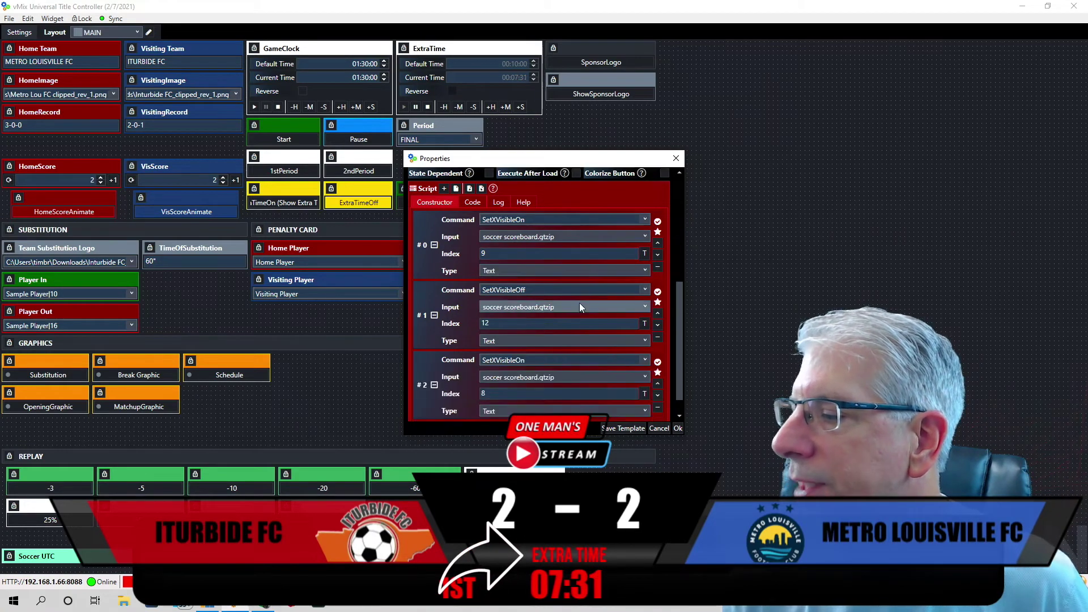
click(644, 323)
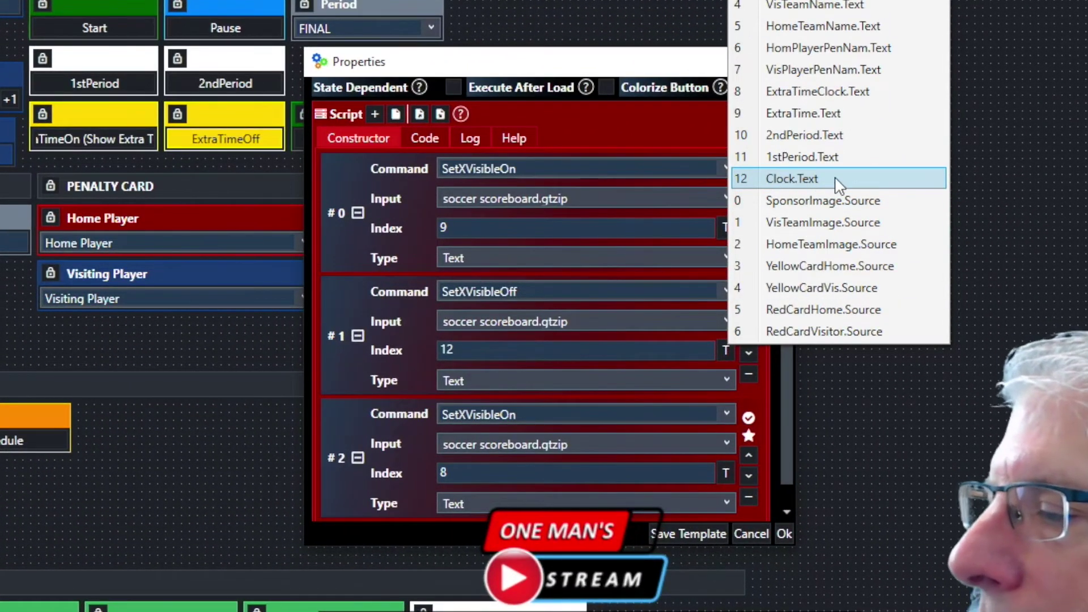
click(1022, 176)
scroll(591, 278, down, 1)
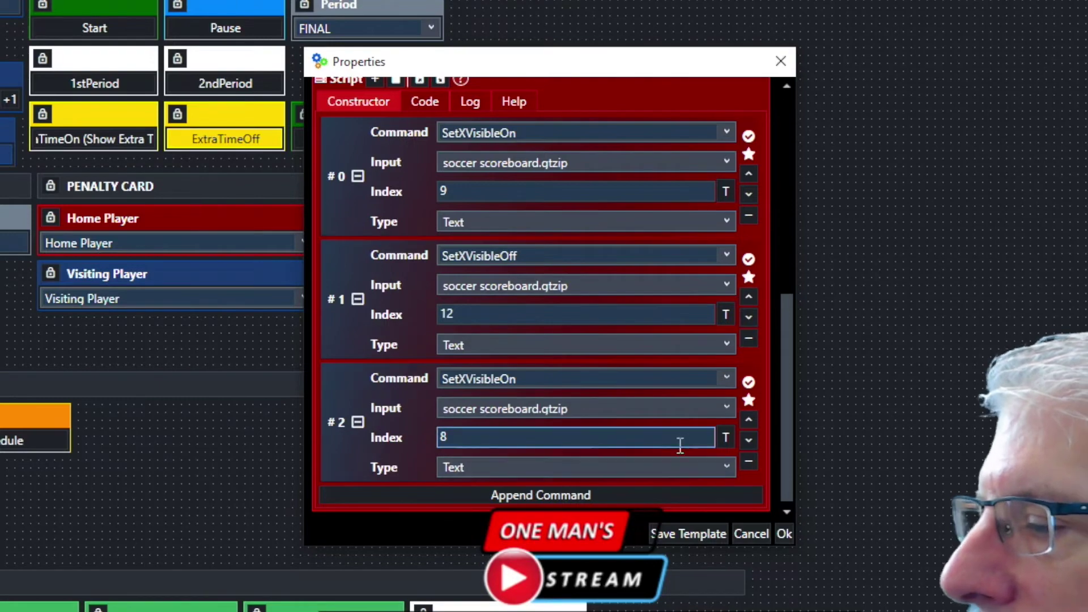
click(725, 438)
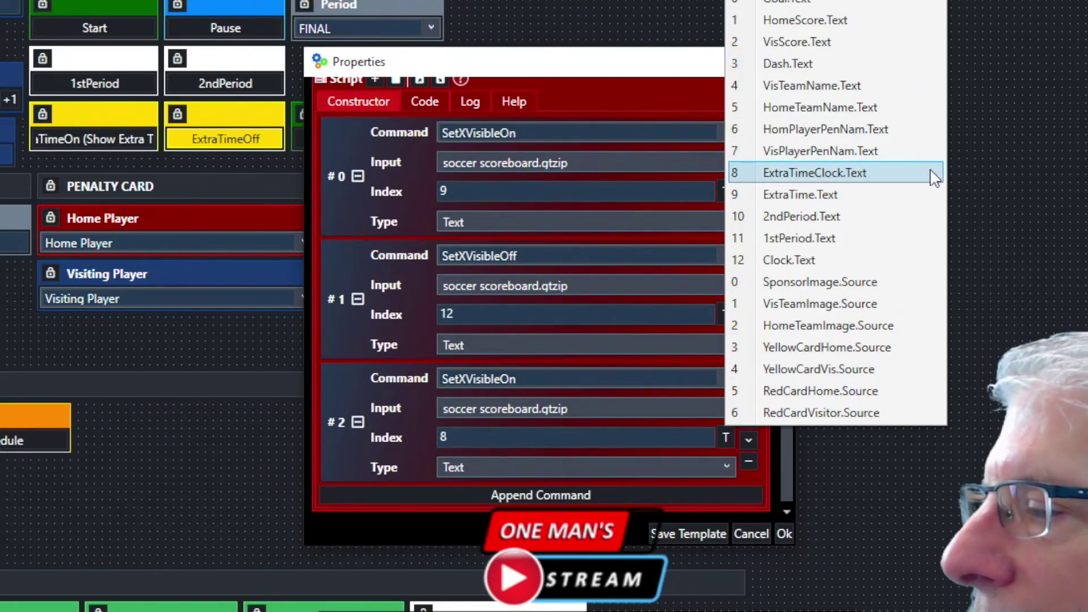
click(1063, 134)
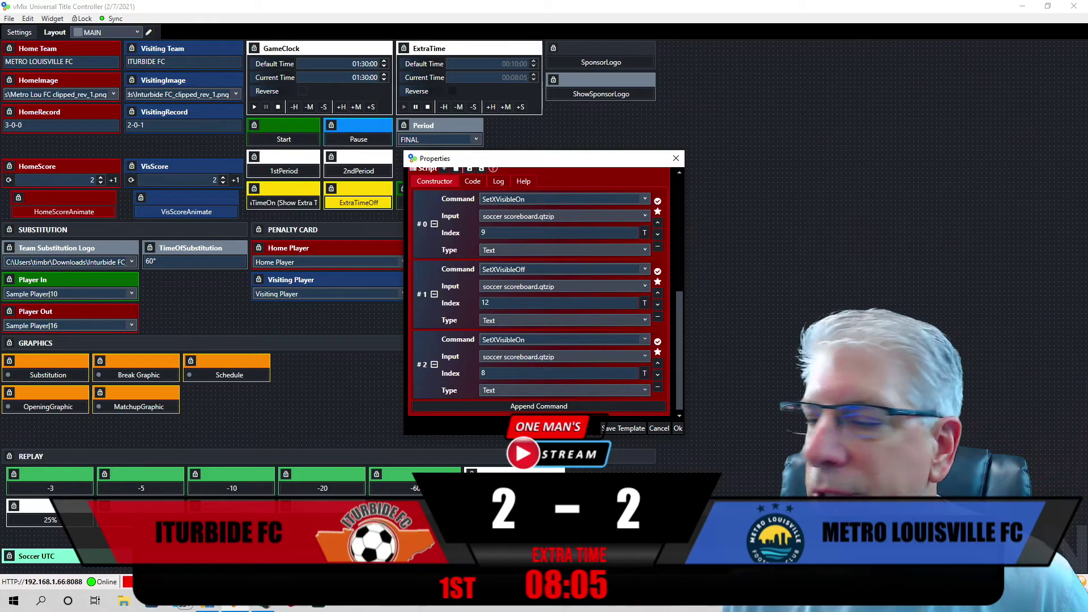
click(678, 429)
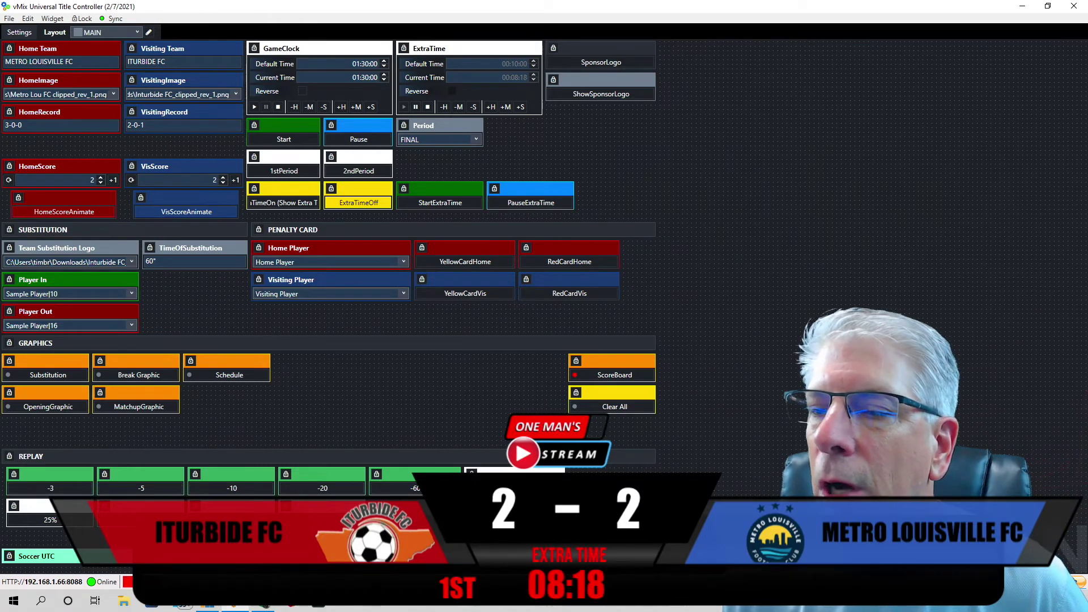
Examine the ExecLink command in the PauseExtraTime button's script and close its properties.
mouse_move(469, 194)
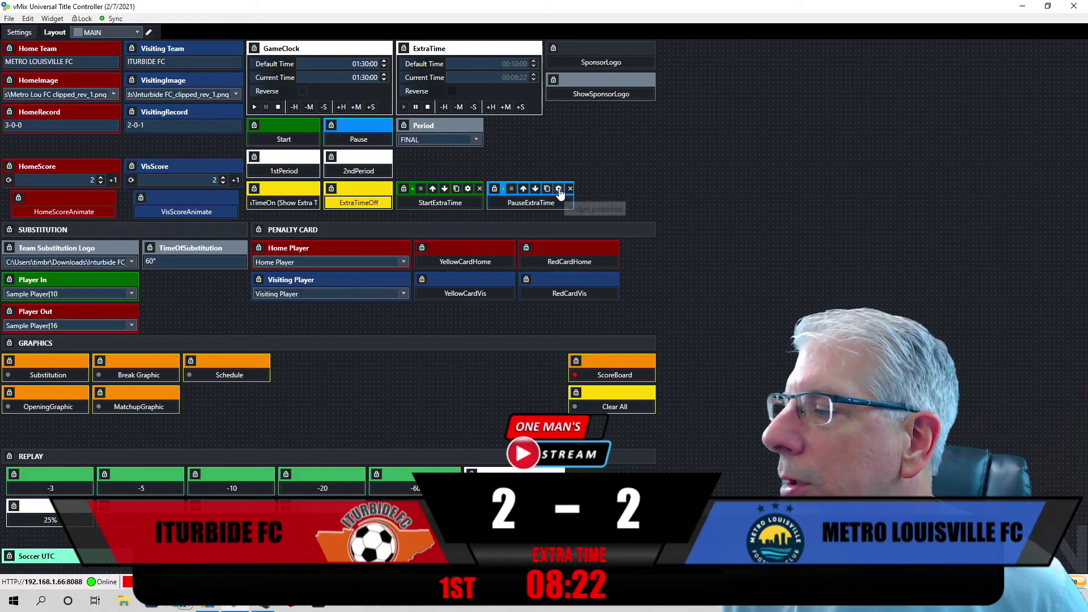
click(560, 191)
scroll(566, 254, down, 5)
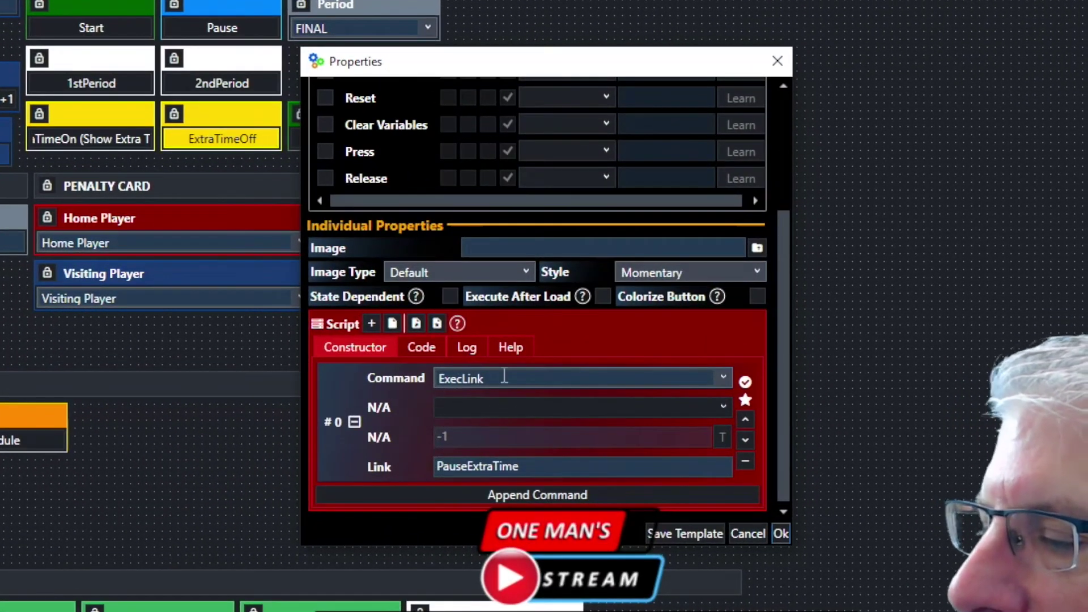
click(781, 535)
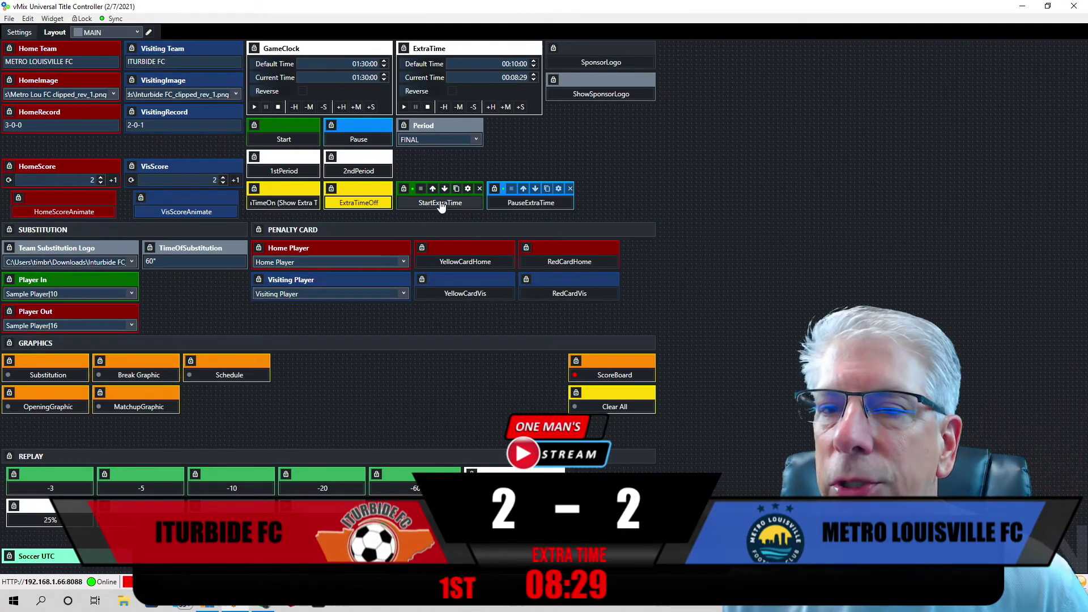
Start the extra time clock and toggle the scoreboard's extra time display off and back on.
click(457, 207)
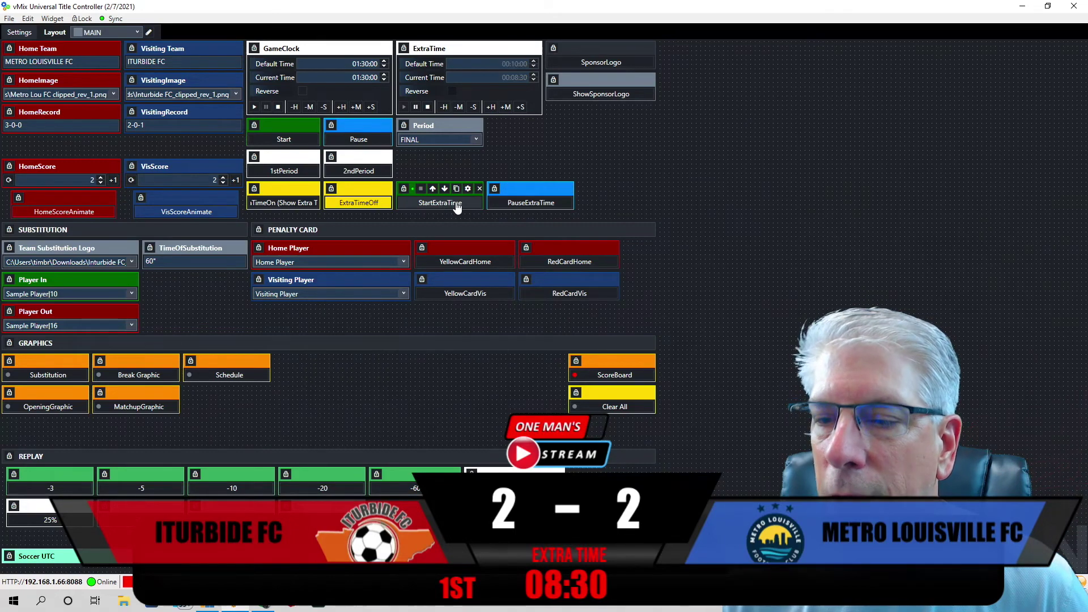
click(369, 204)
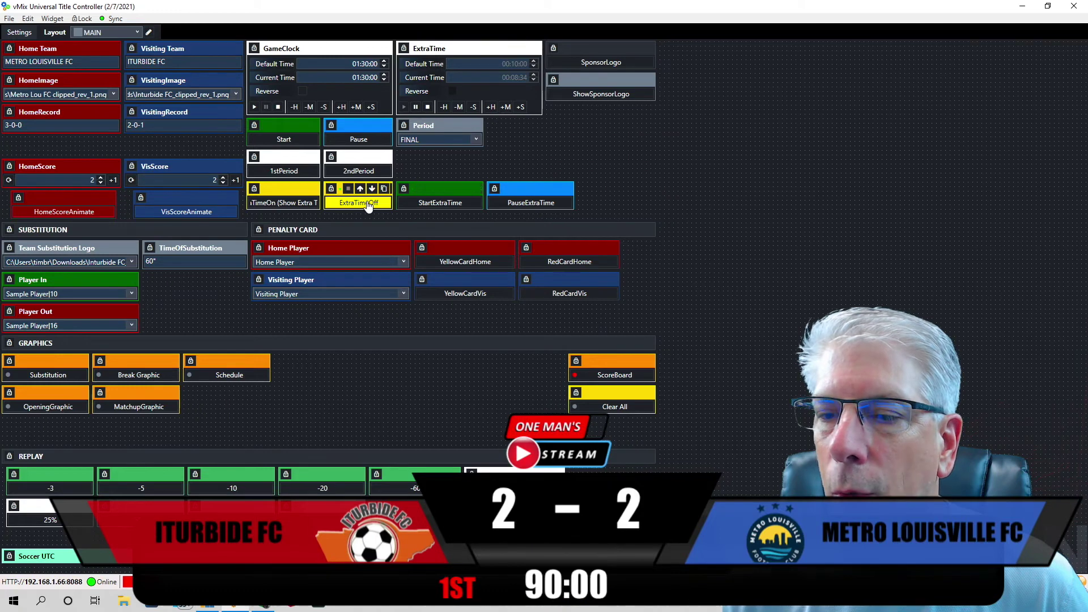
click(285, 206)
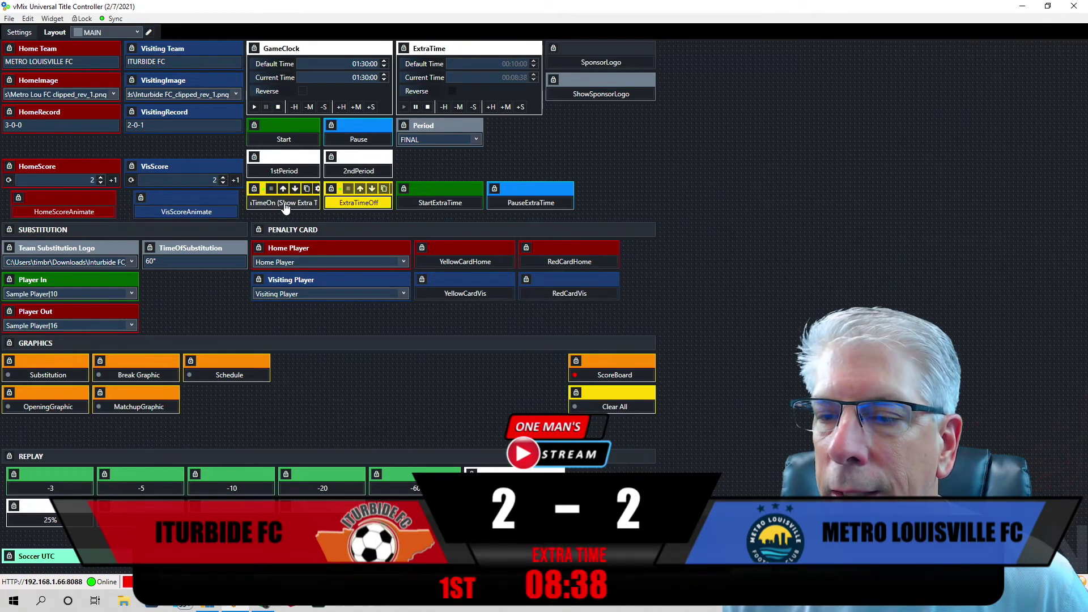